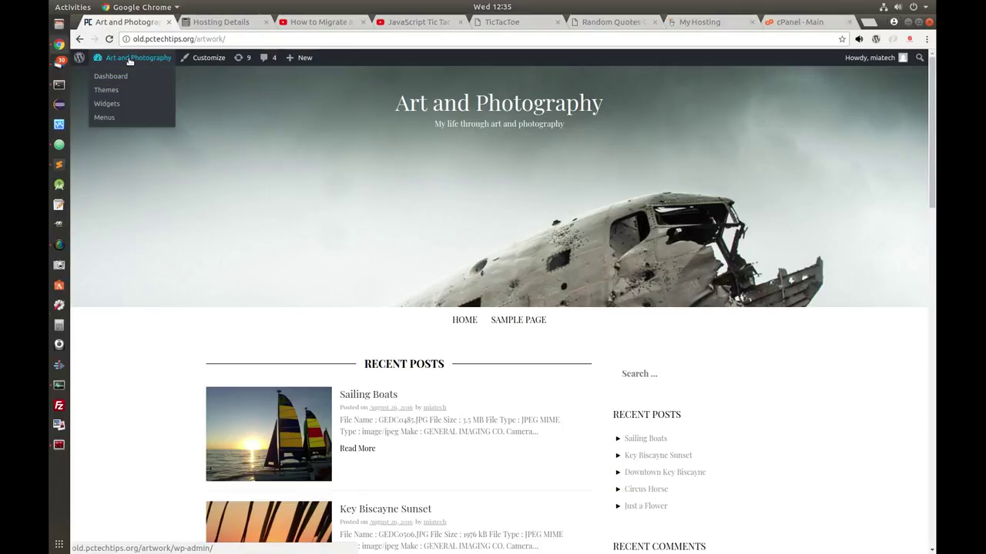
- Open the Art and Photography admin Dashboard and go to Plugins > Add New
click(110, 78)
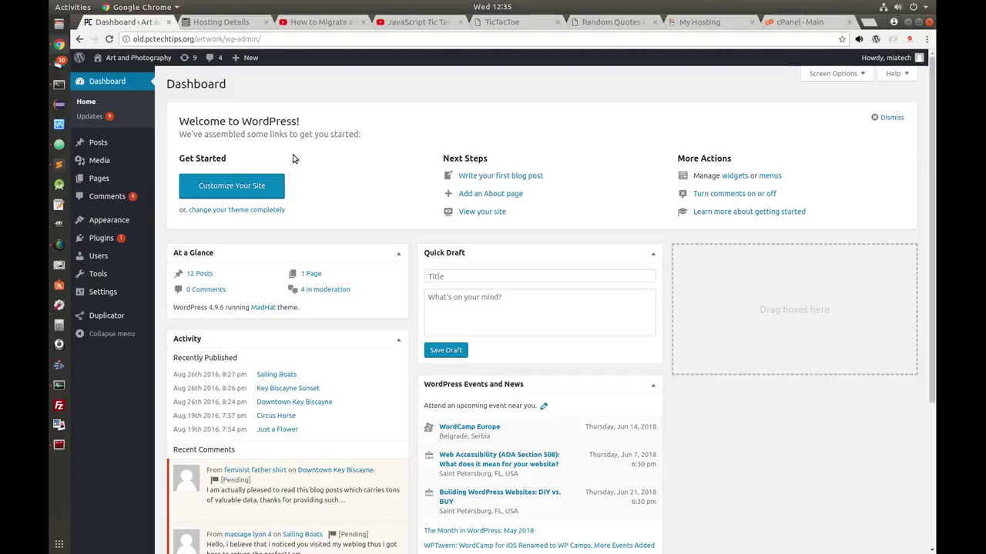
mouse_move(104, 239)
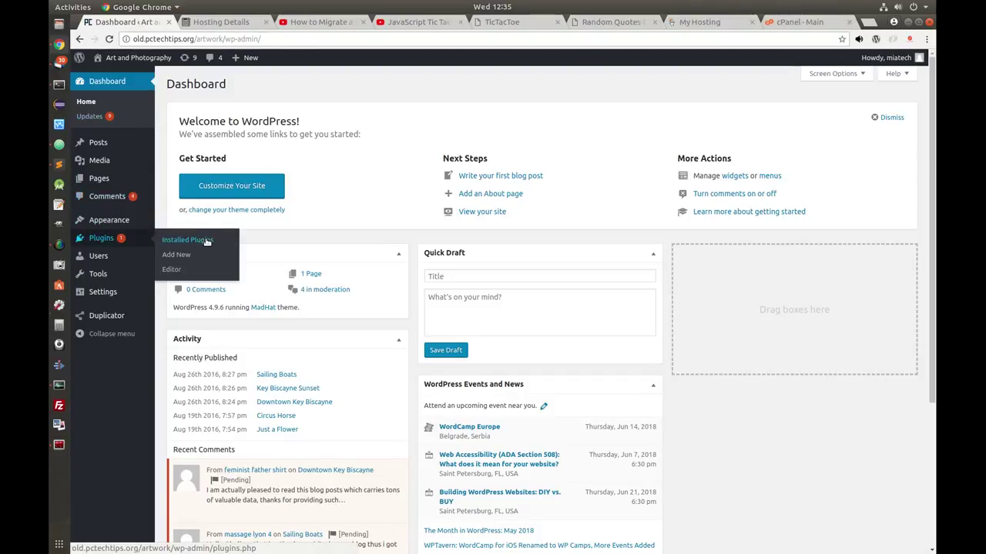
click(173, 259)
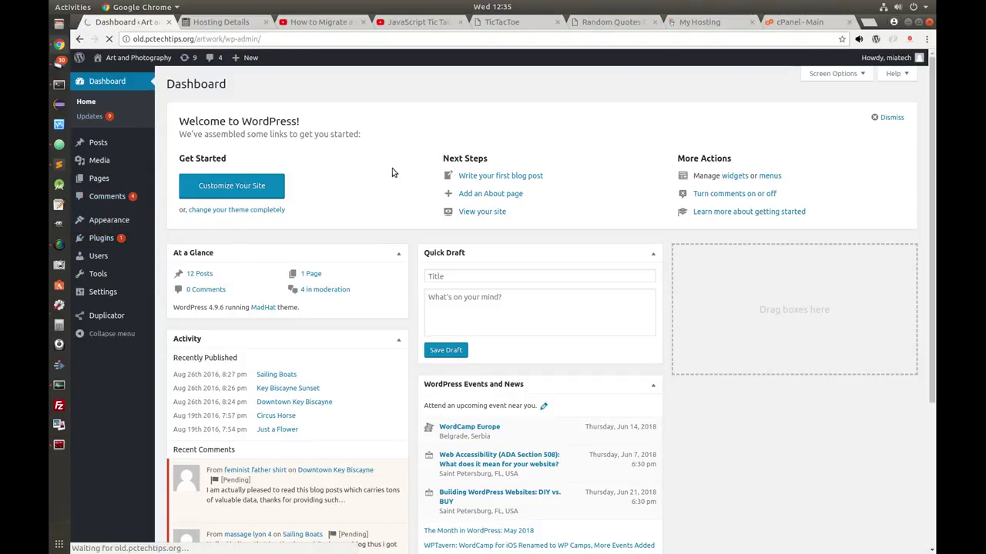
- Search plugins for 'duplicator' and update the Duplicator – WordPress Migration Plugin
click(799, 114)
text(dupli)
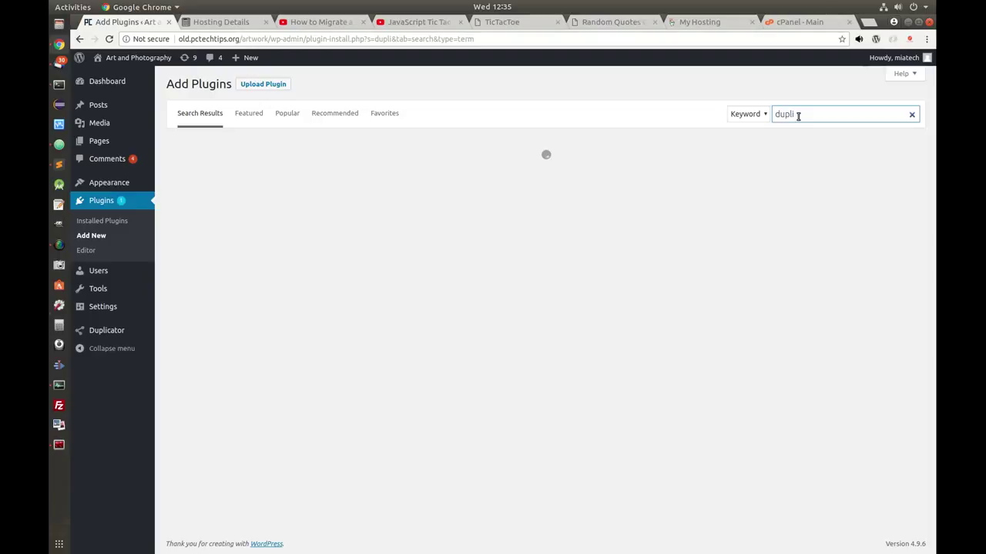
text(cator)
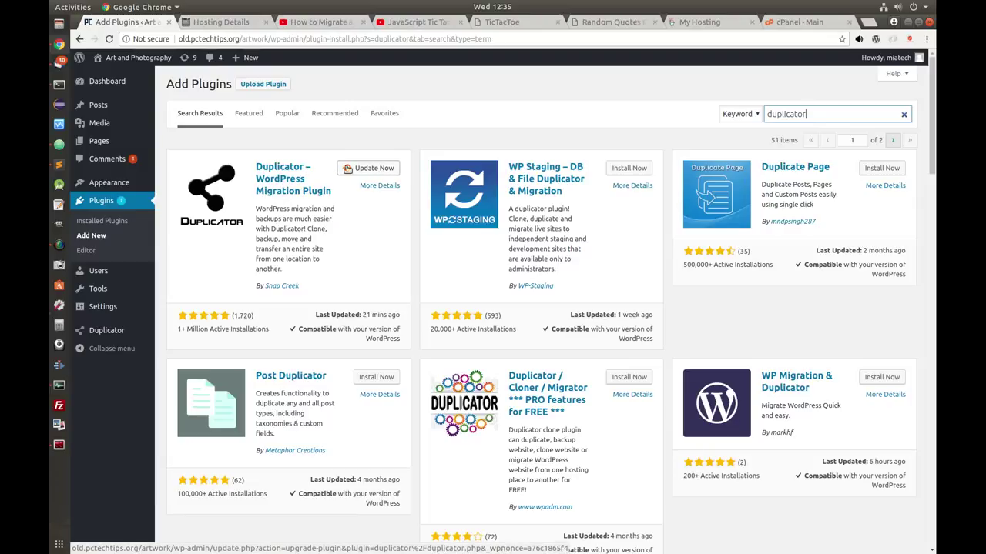
click(365, 169)
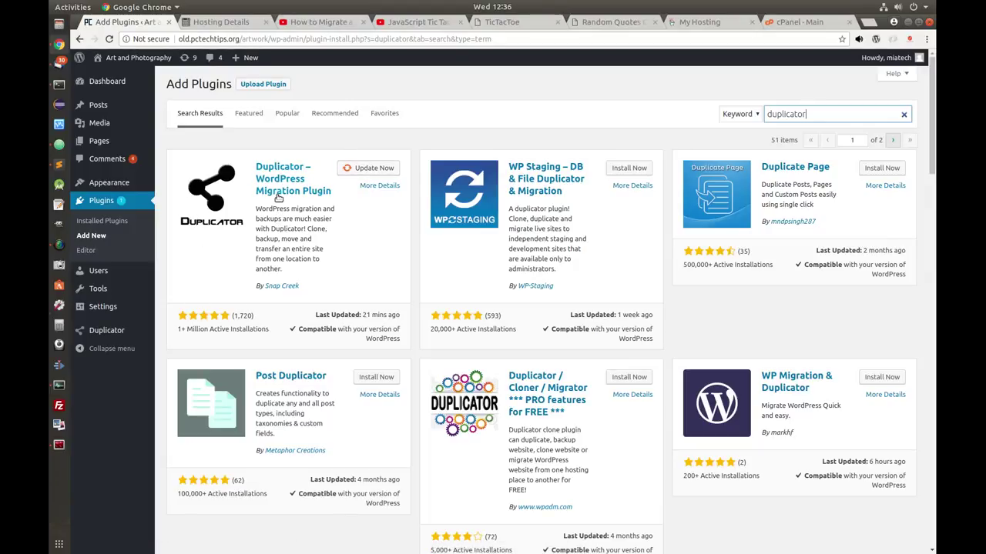
- Build a new Duplicator package after the system scan and download its installer and archive
mouse_move(107, 334)
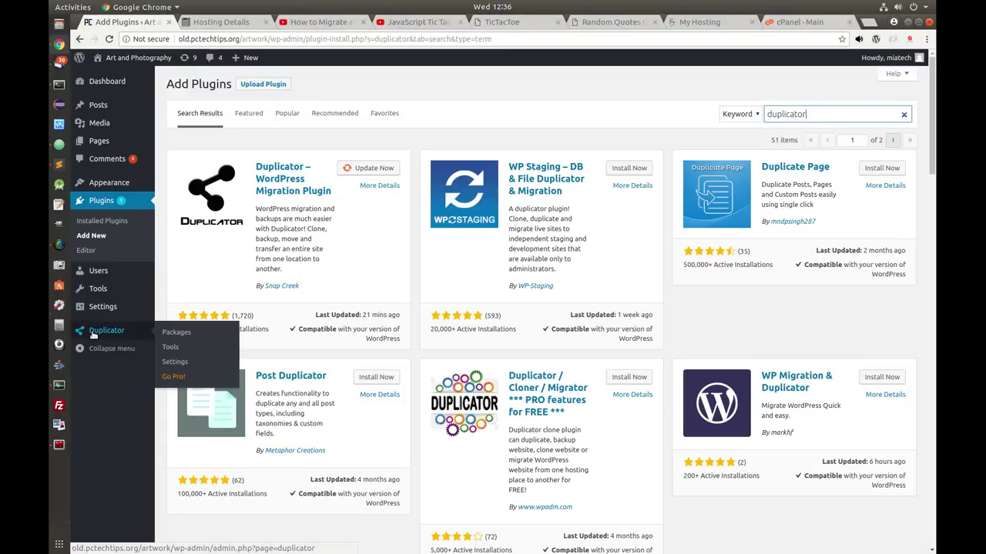
click(176, 333)
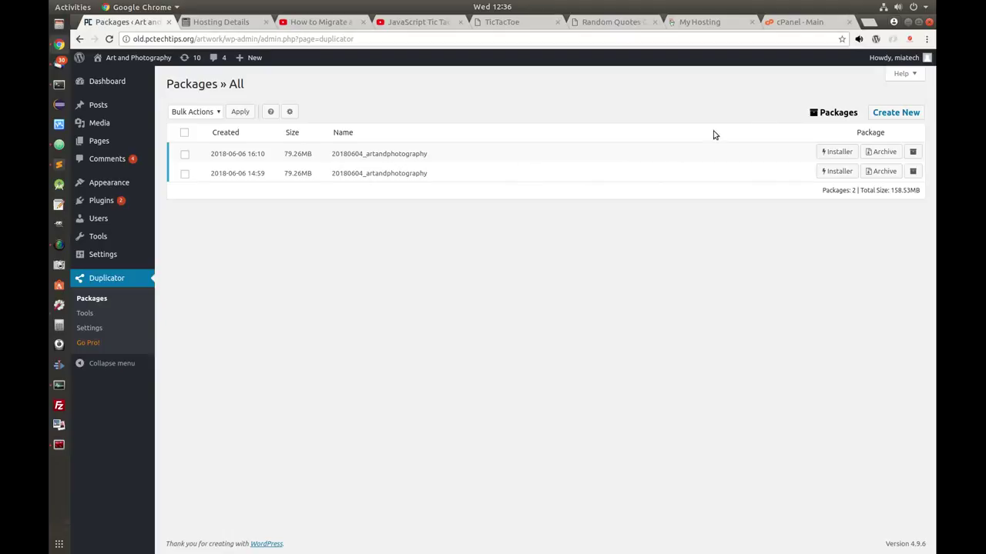
click(893, 113)
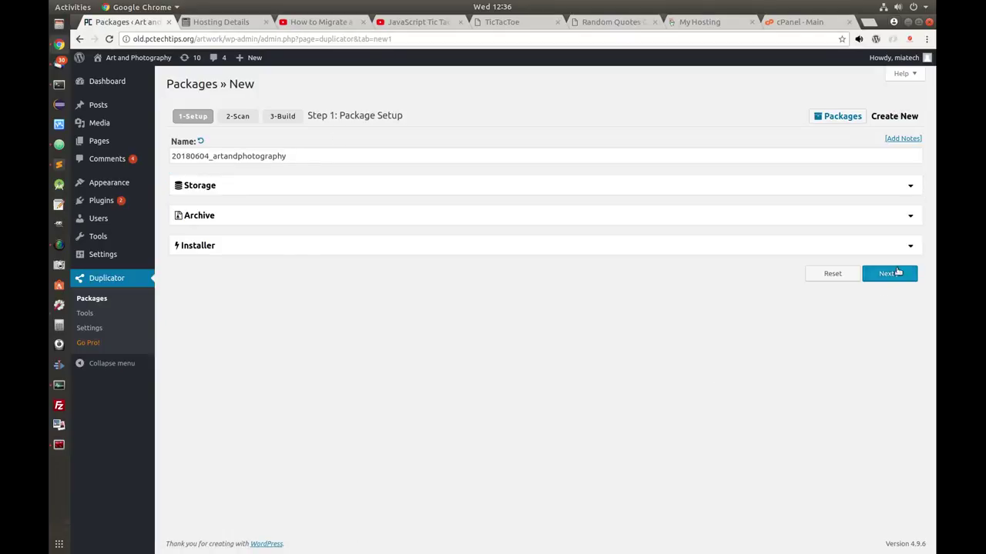
click(886, 274)
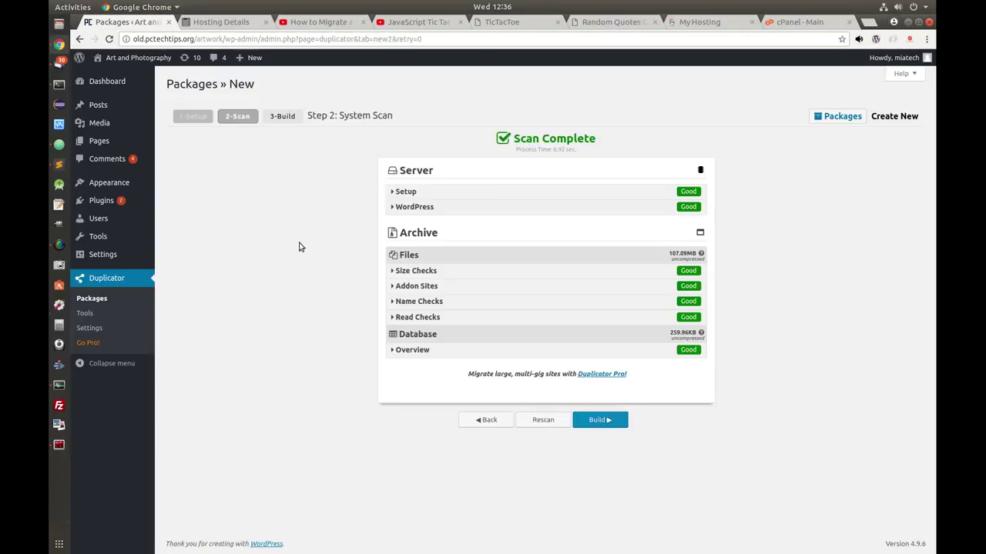
click(598, 422)
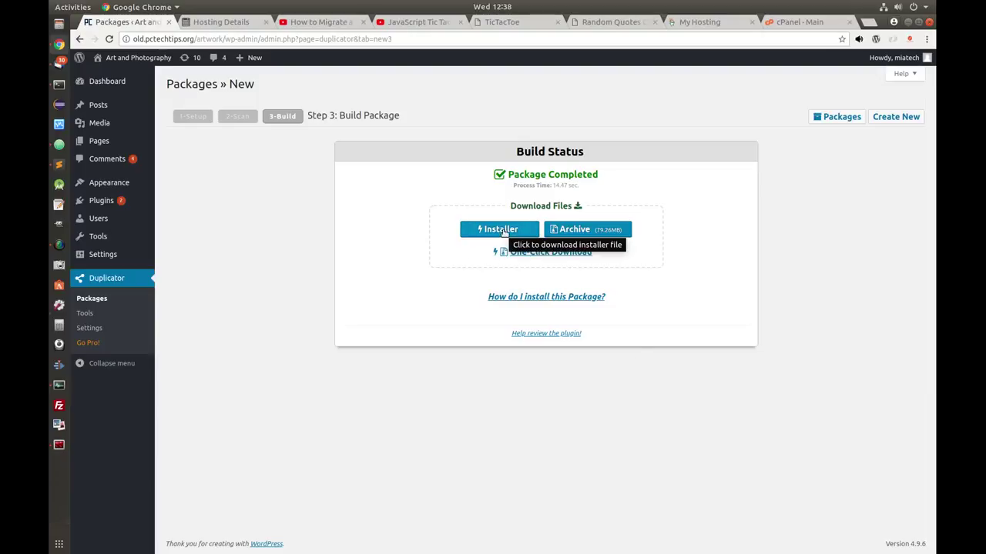
click(501, 229)
click(566, 229)
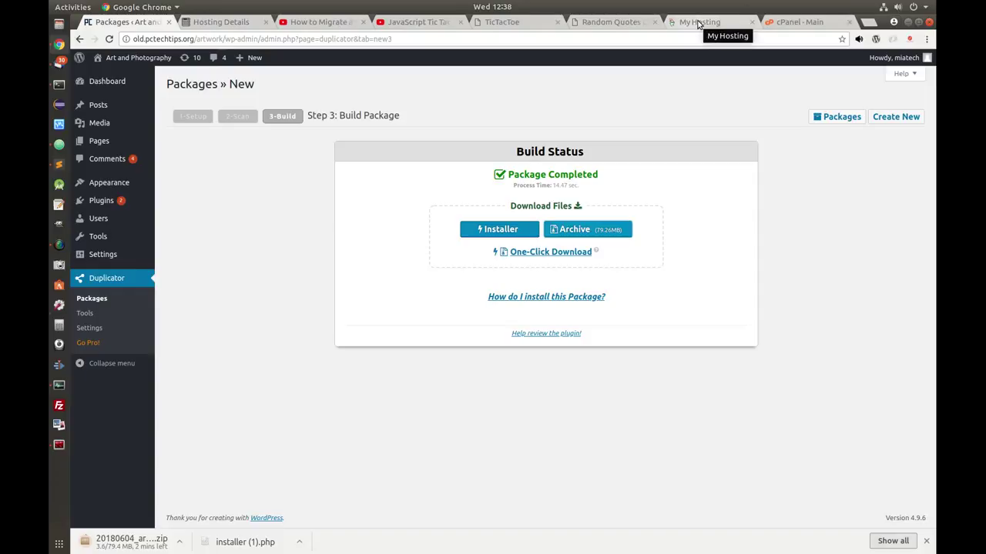
- Open cPanel's File Manager at the public_html web root
click(799, 21)
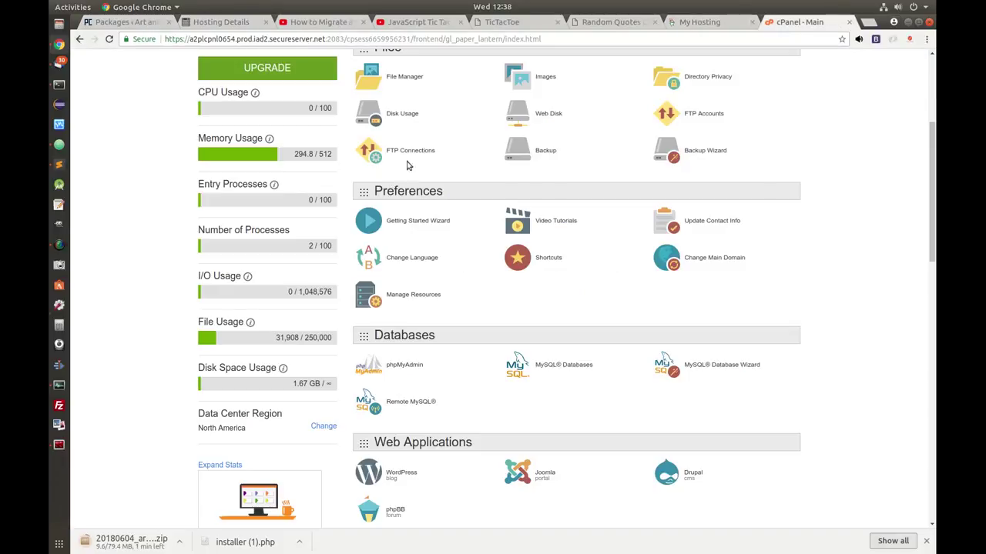
click(402, 79)
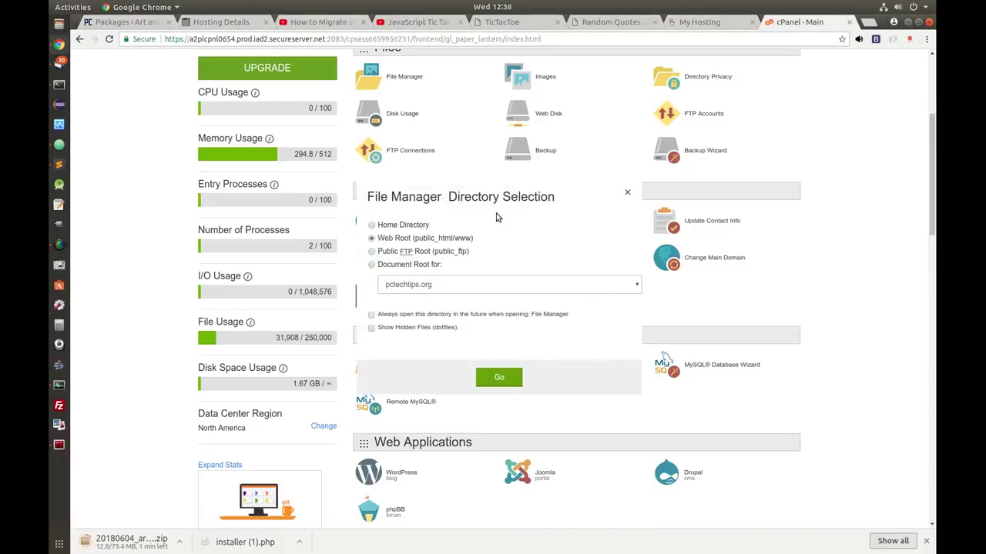
click(499, 377)
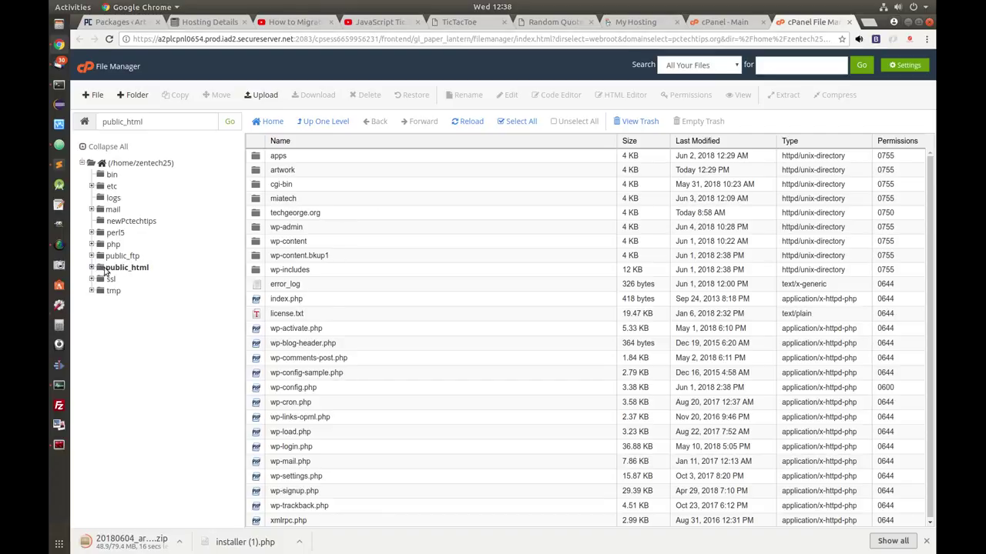
- Create an empty folder named artwork2 inside public_html and open it for uploading
click(127, 267)
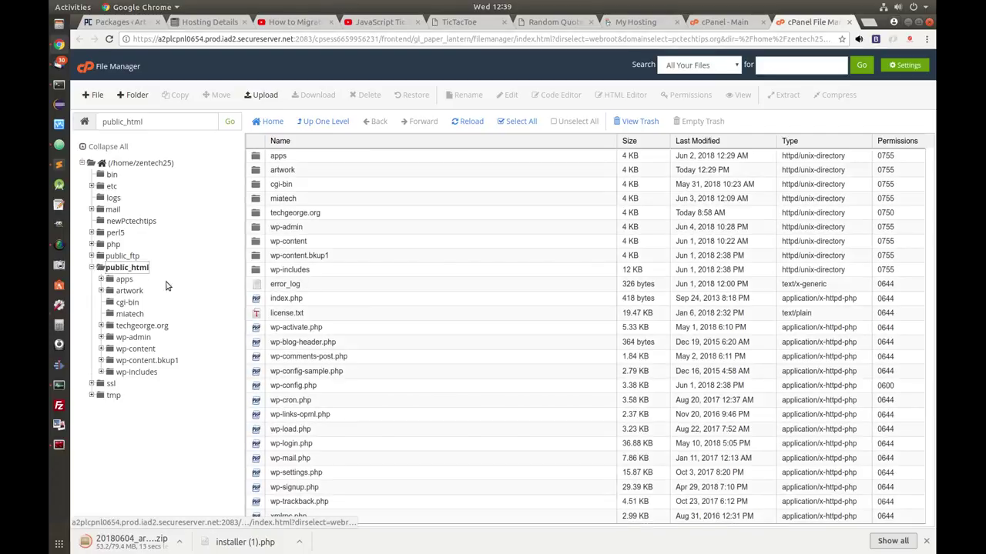
click(134, 95)
click(488, 274)
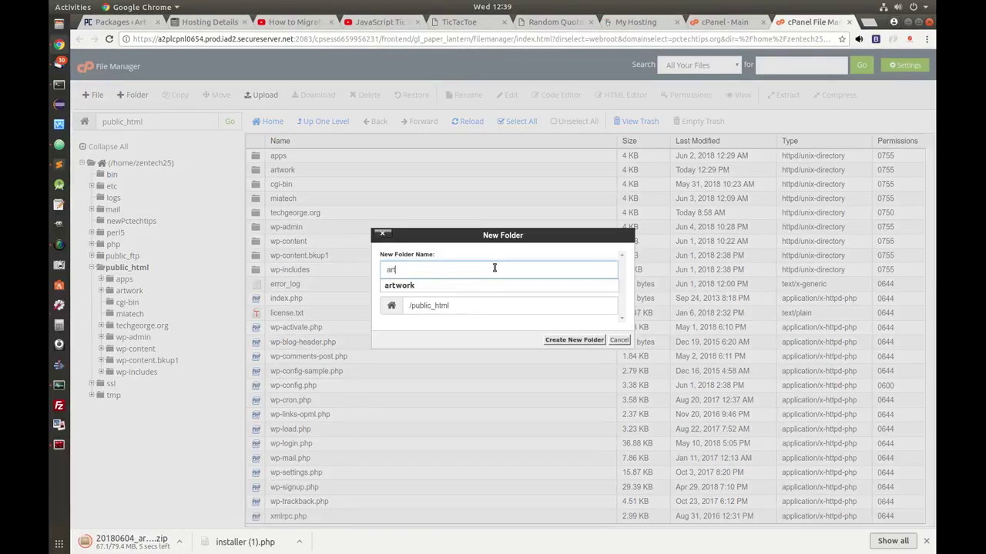
text(artwork2)
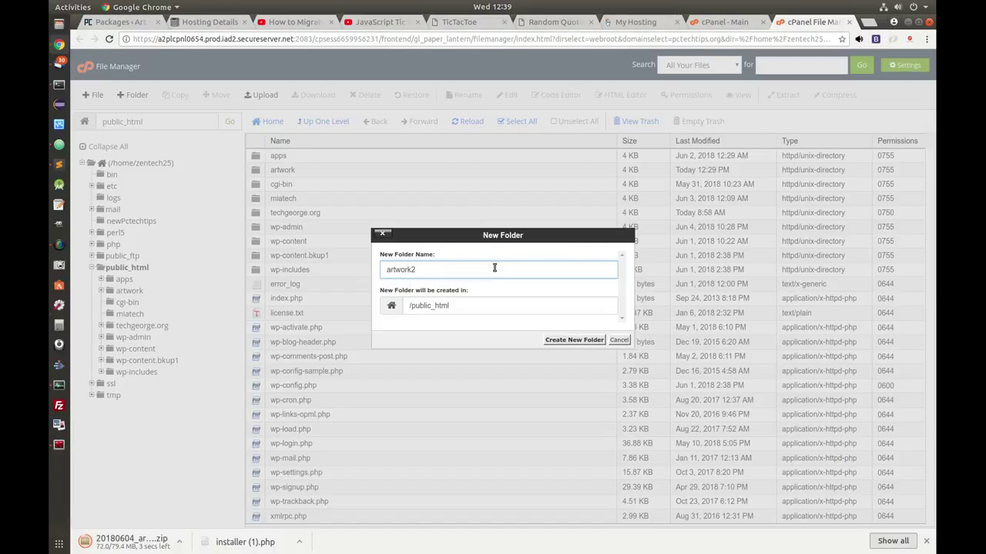
click(567, 340)
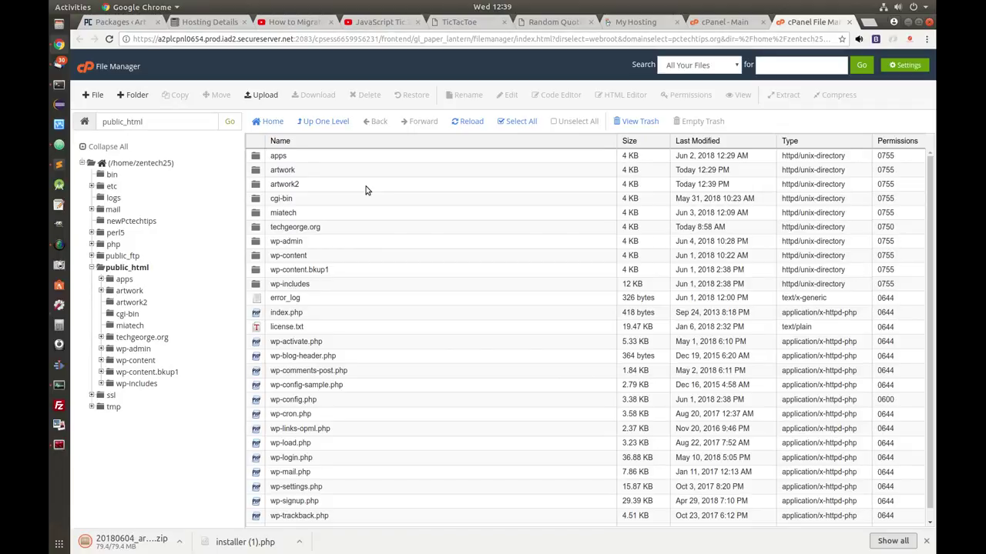
double_click(380, 189)
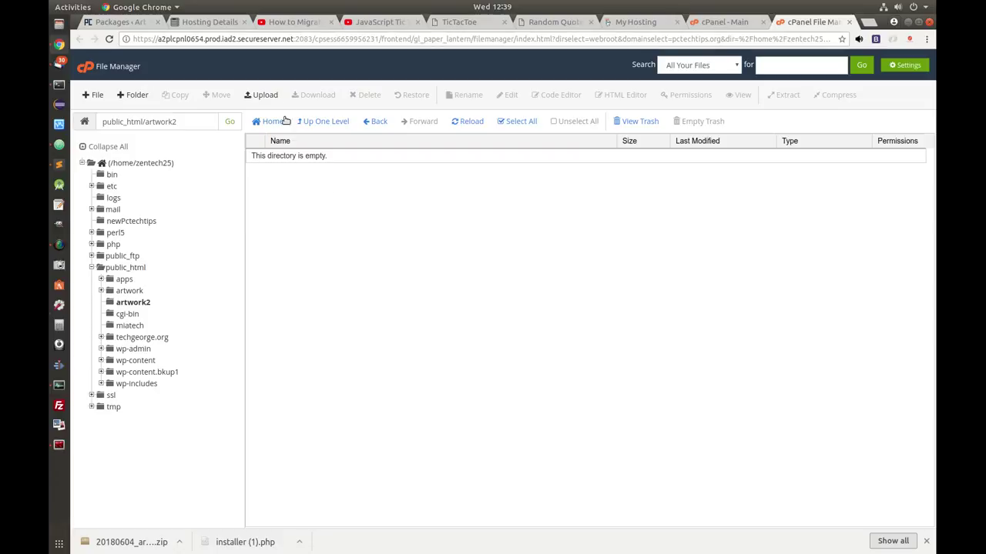
click(263, 95)
- Upload the newest artandphotography archive zip into artwork2
click(105, 146)
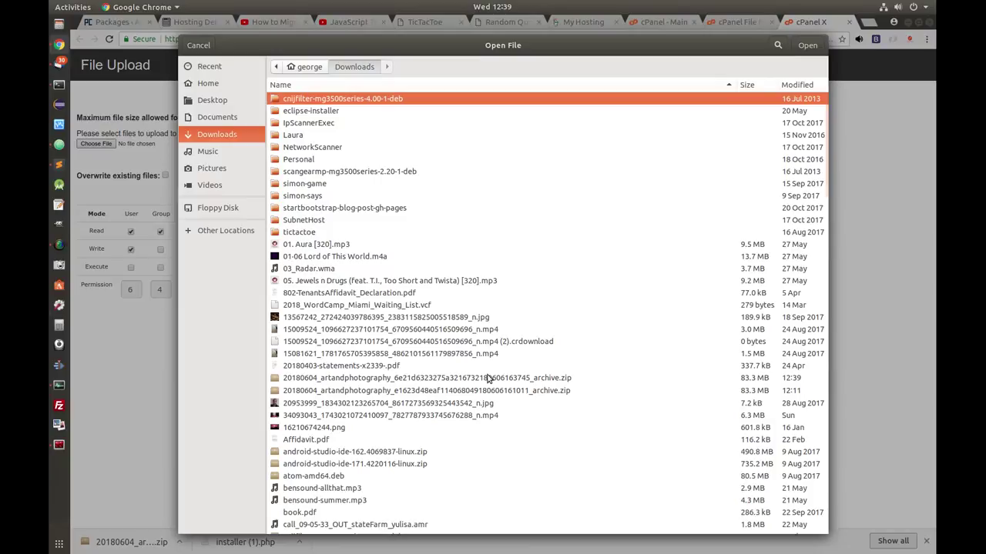
click(487, 377)
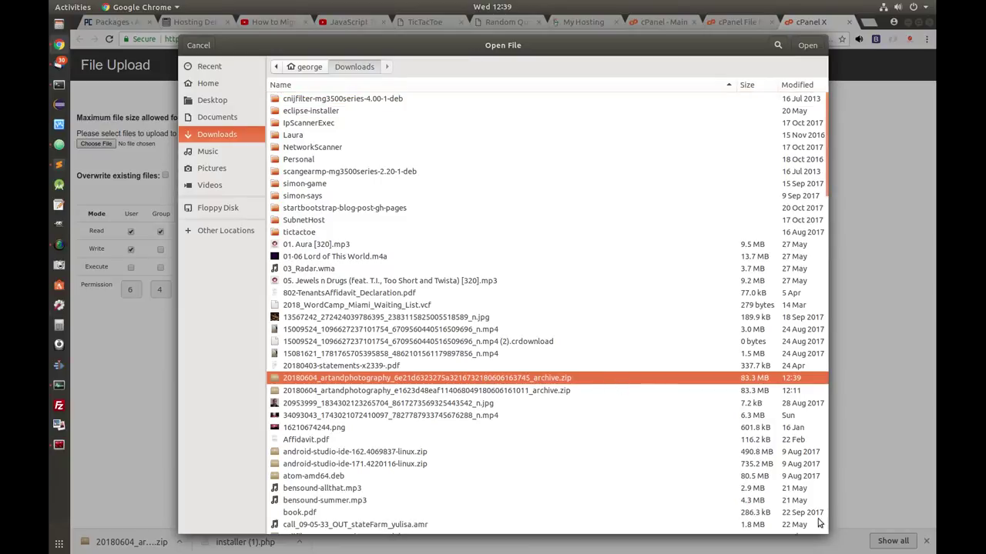
click(807, 45)
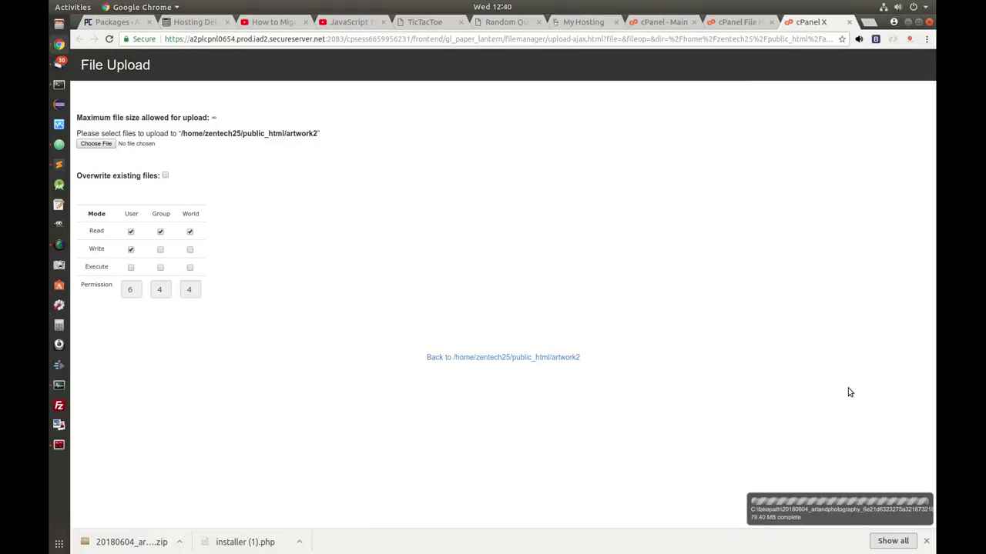
- Upload installer (1).php into artwork2 as well
click(94, 144)
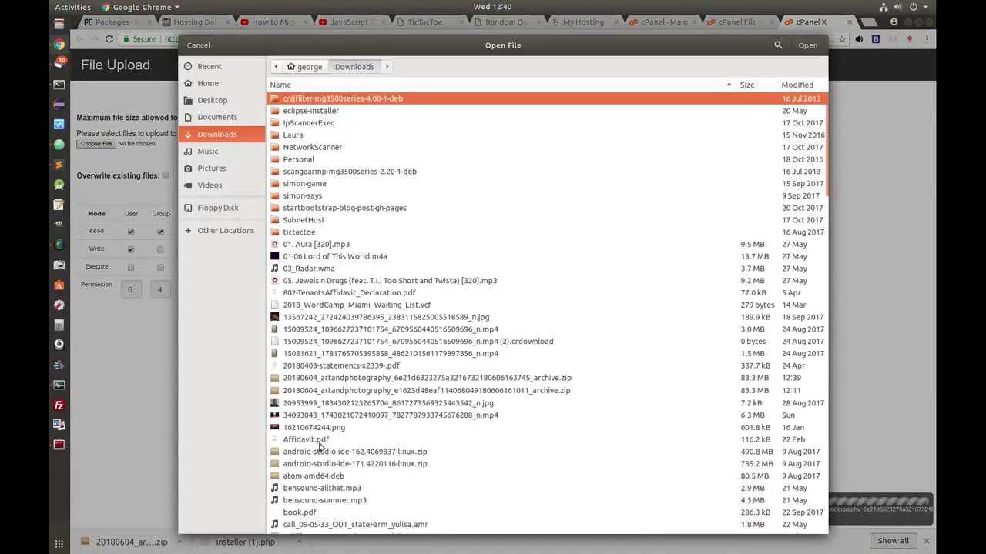
scroll(396, 268, down, 5)
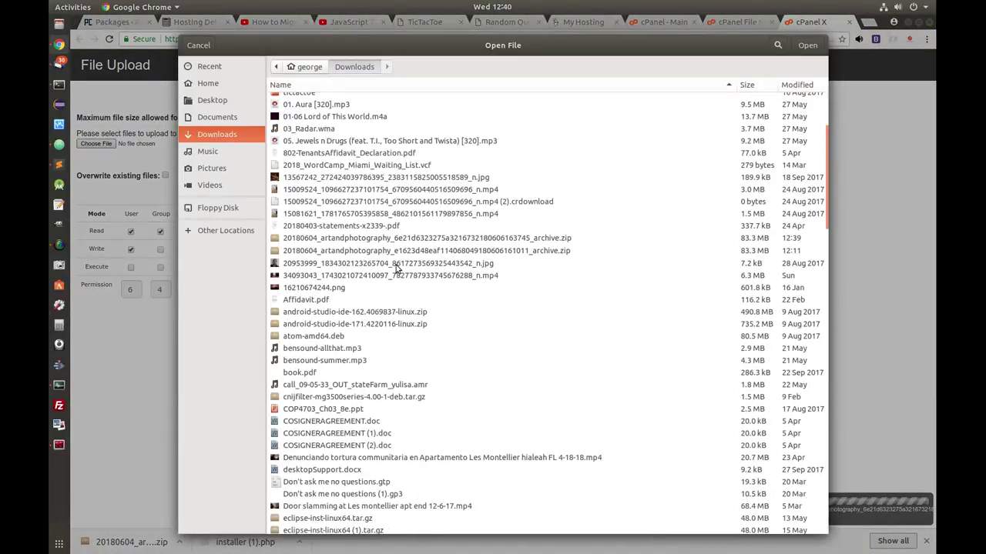
scroll(397, 268, down, 10)
click(387, 324)
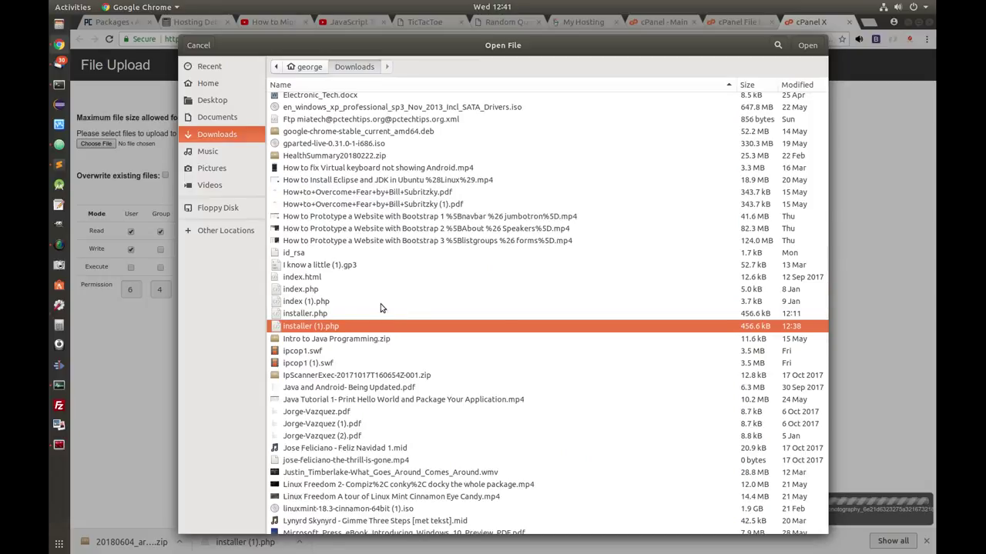
click(805, 45)
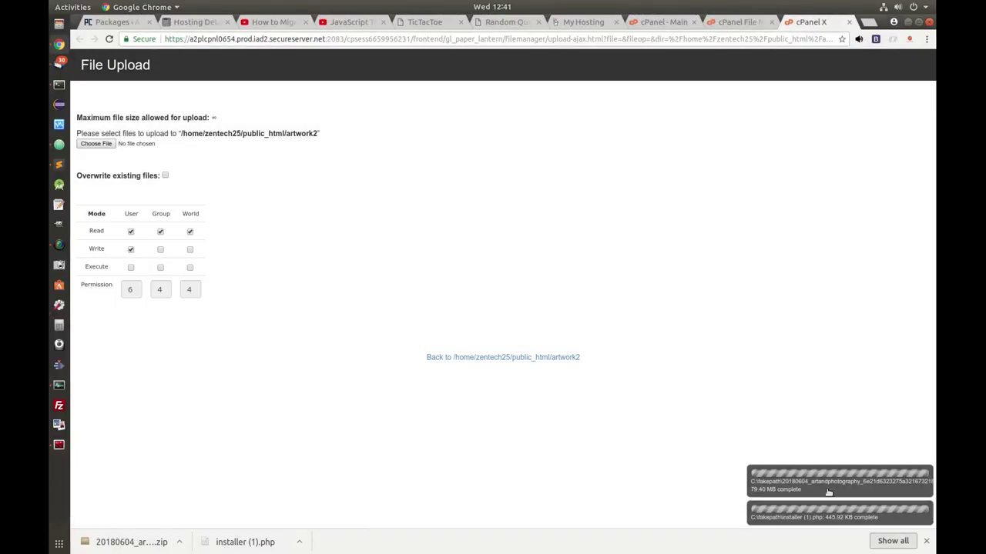
click(733, 24)
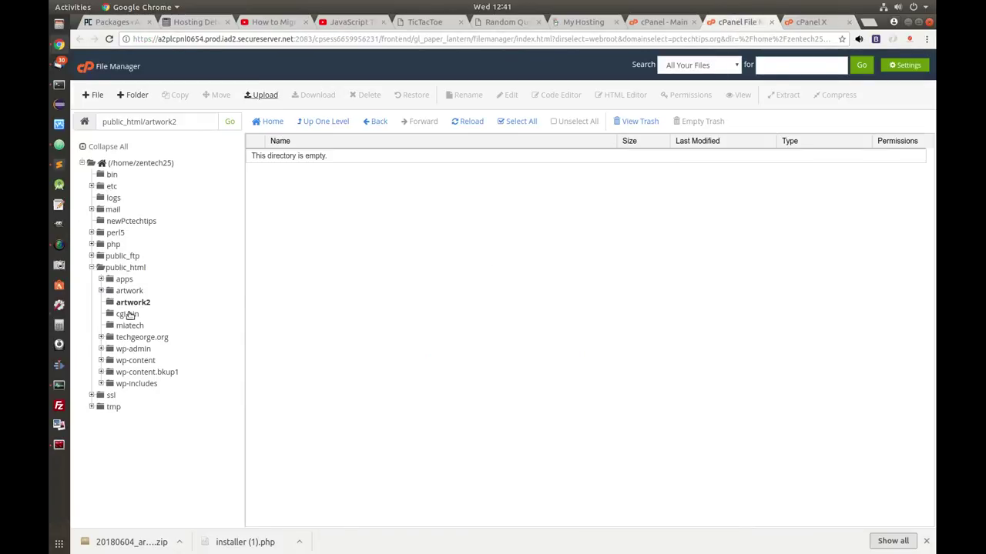
- Rename installer (1).php in artwork2 to installer.php
click(132, 302)
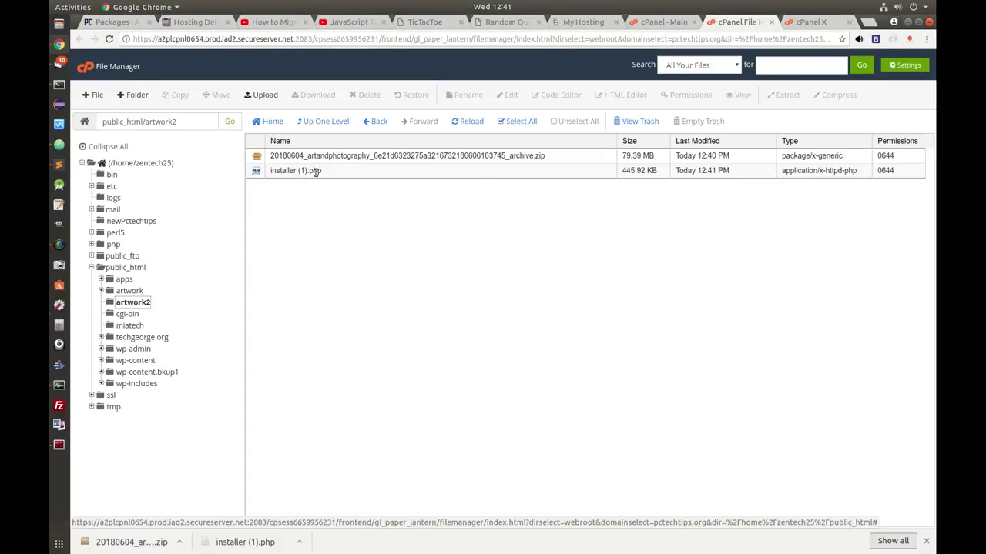
click(346, 174)
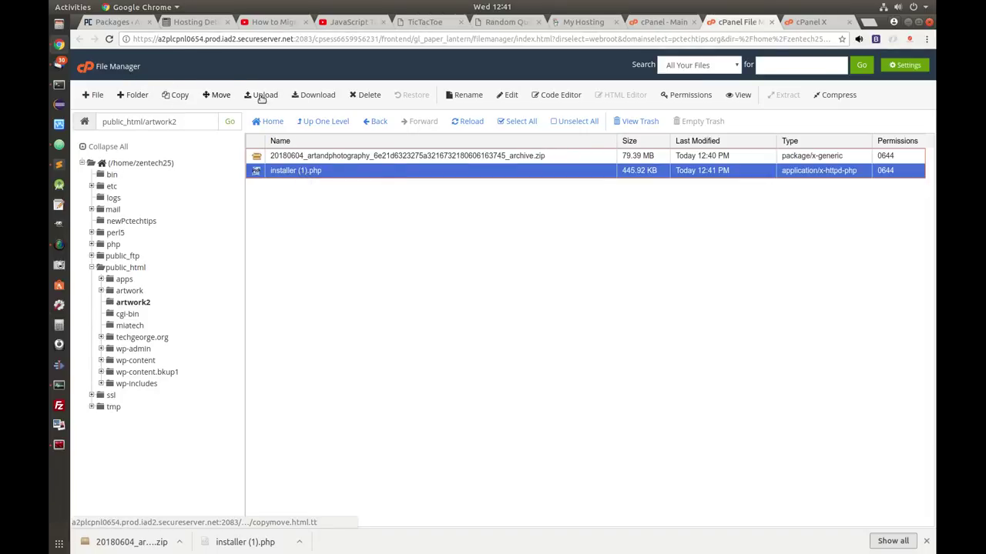
click(462, 96)
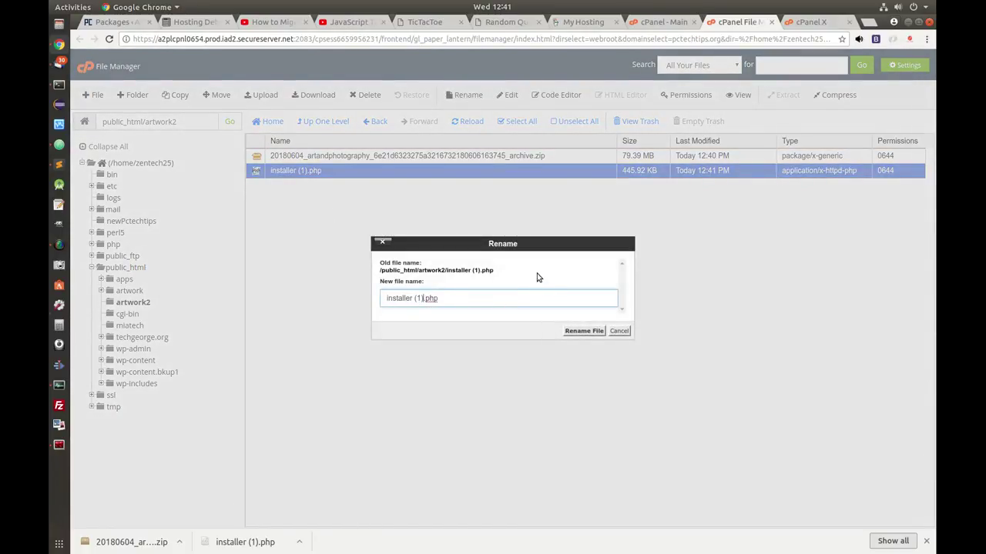
key(BackSpace)
key(BackSpace)
key(BackSpace)
click(583, 331)
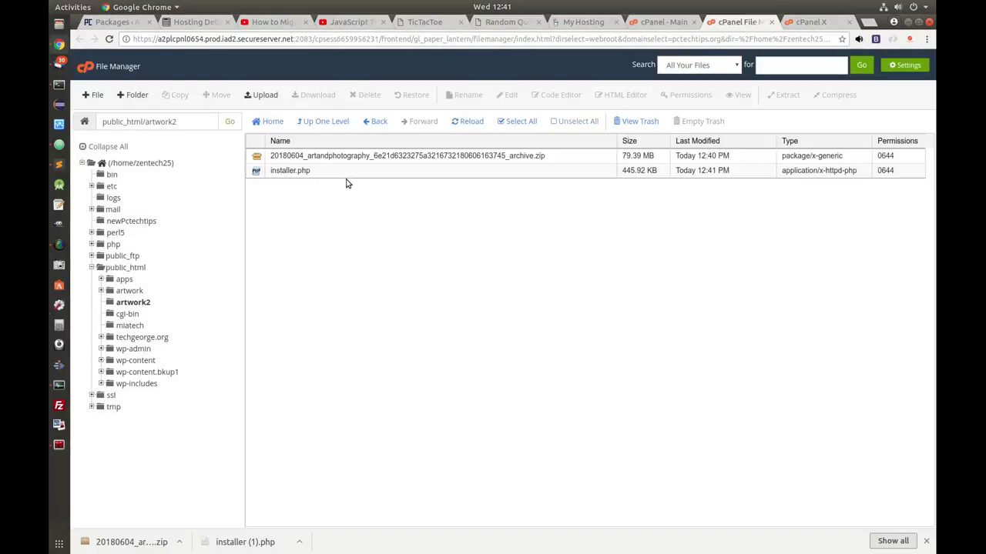
click(657, 23)
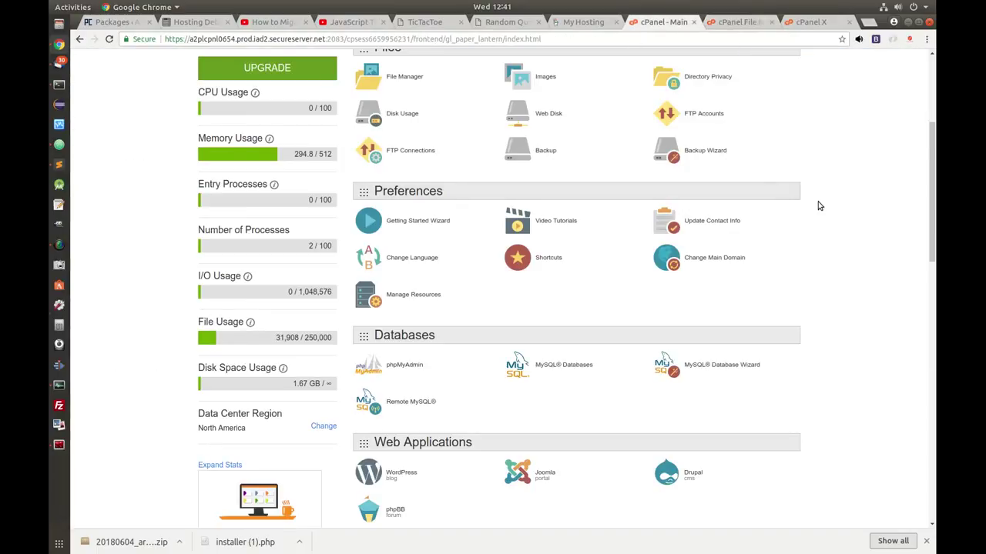
- Create a new MySQL database named artwork_db2 on the MySQL Databases page
scroll(819, 206, down, 3)
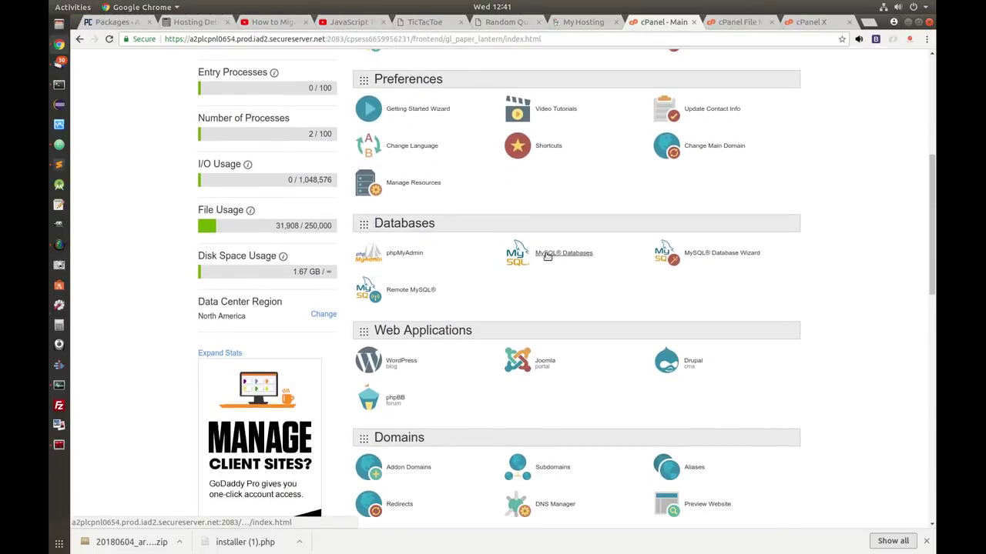
click(547, 254)
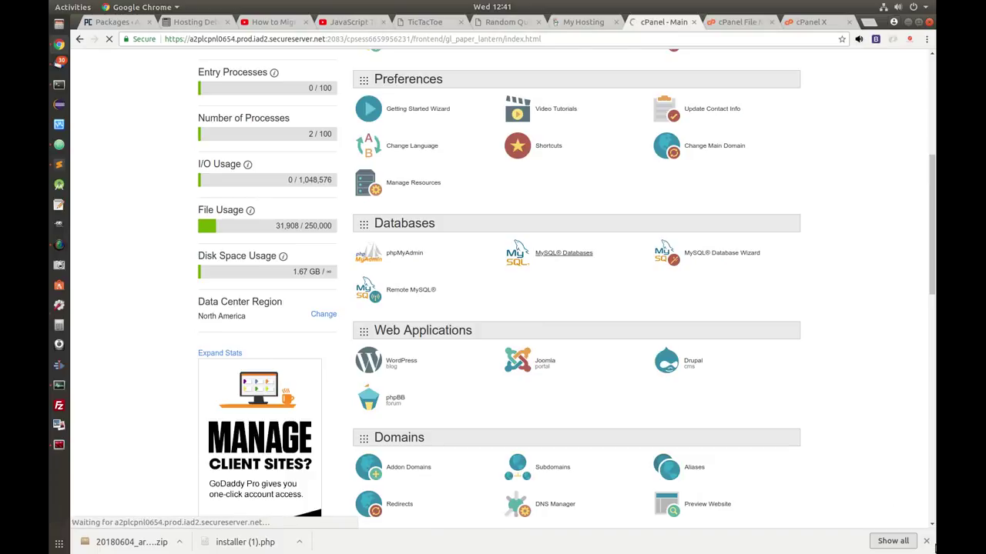
click(927, 543)
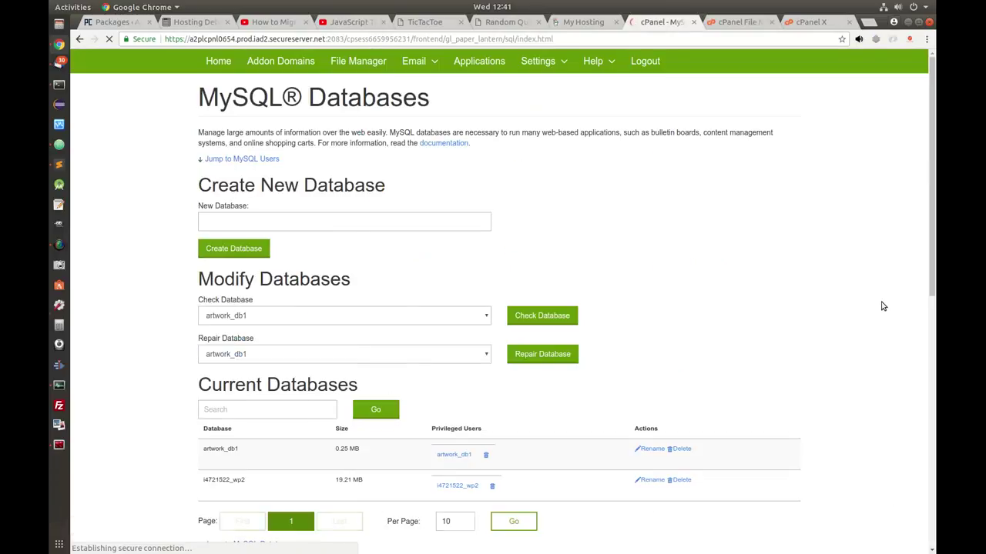
click(270, 221)
text(a)
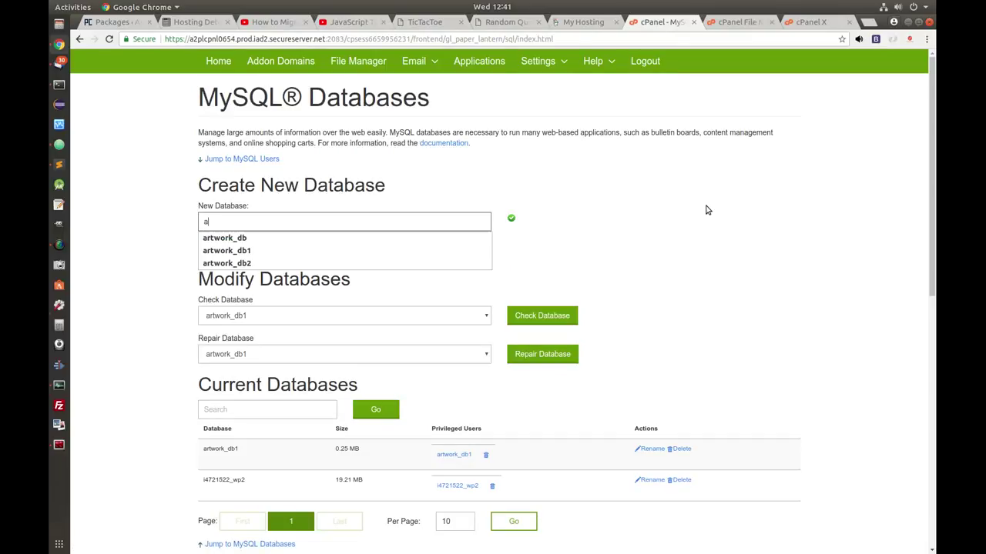
text(rtwork_db2)
click(698, 213)
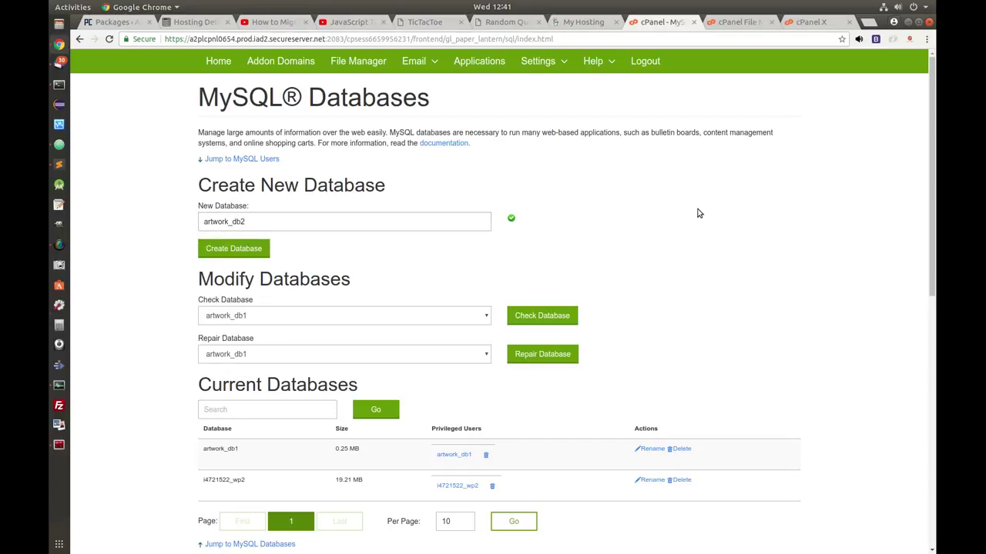
click(240, 254)
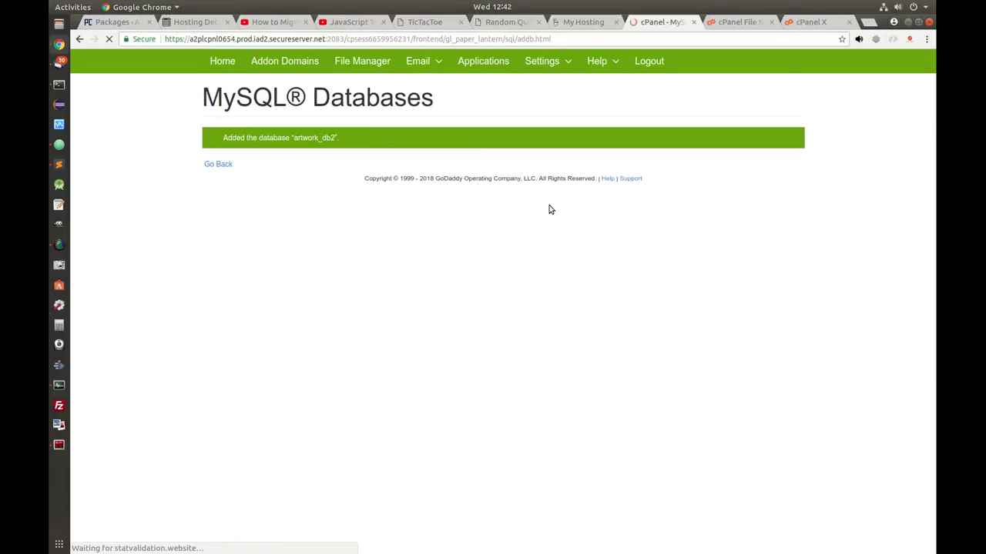
click(217, 164)
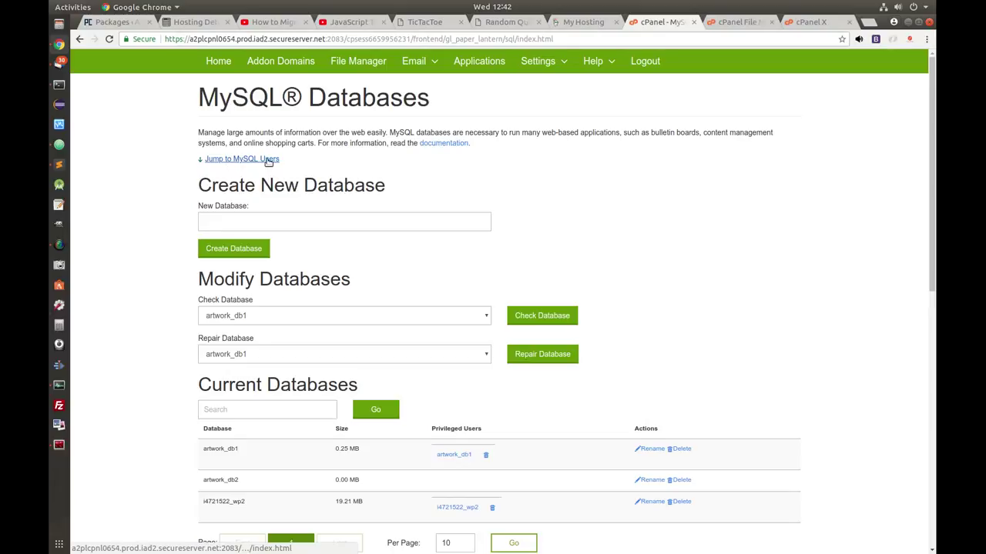
click(244, 161)
- Enter username artwork_db2 and generate a strong password, saving a copy in a text file
click(239, 148)
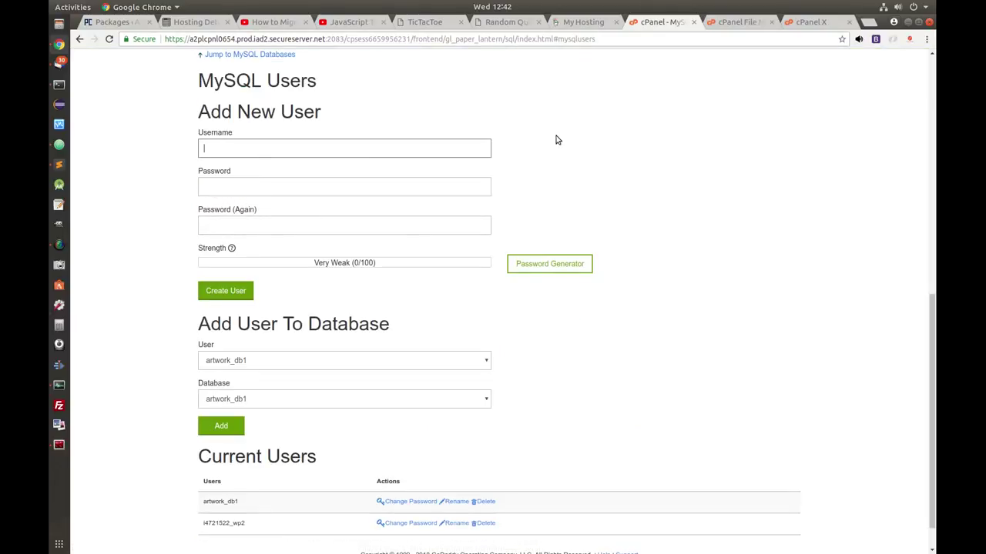
text(art)
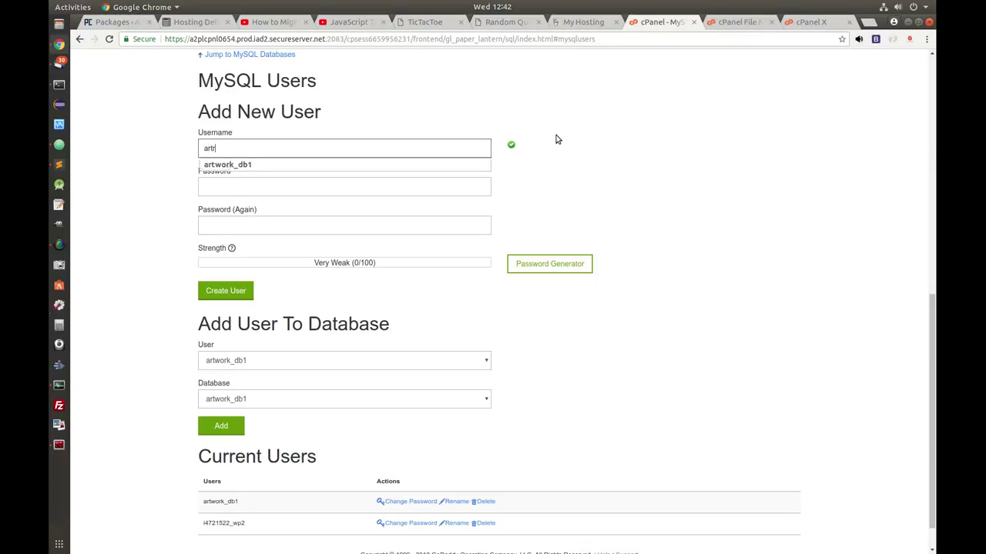
text(work_db2)
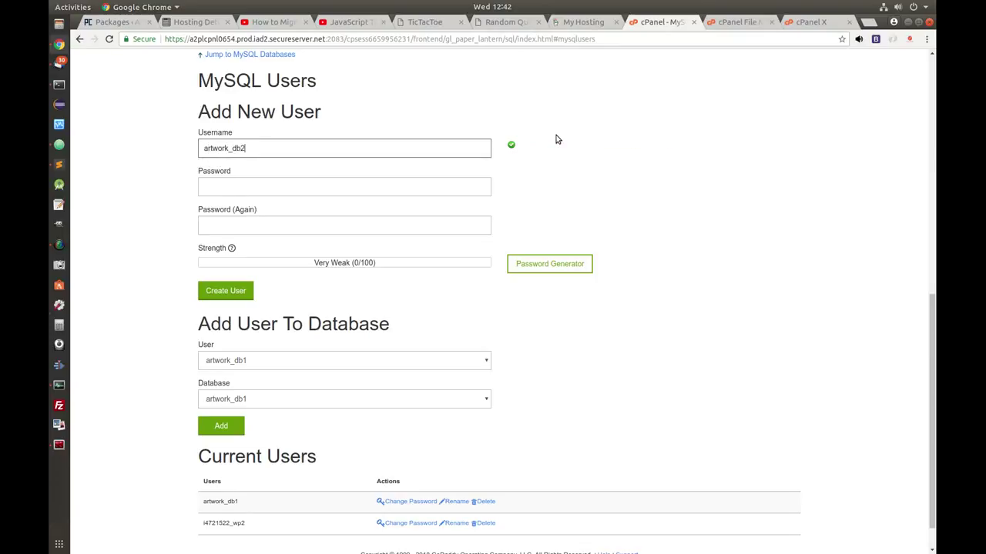
key(Tab)
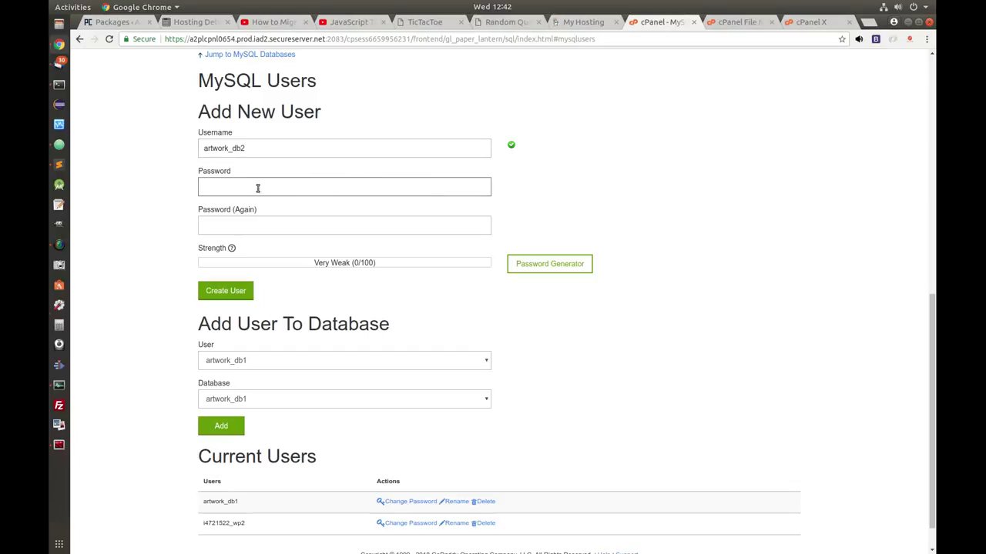
click(548, 264)
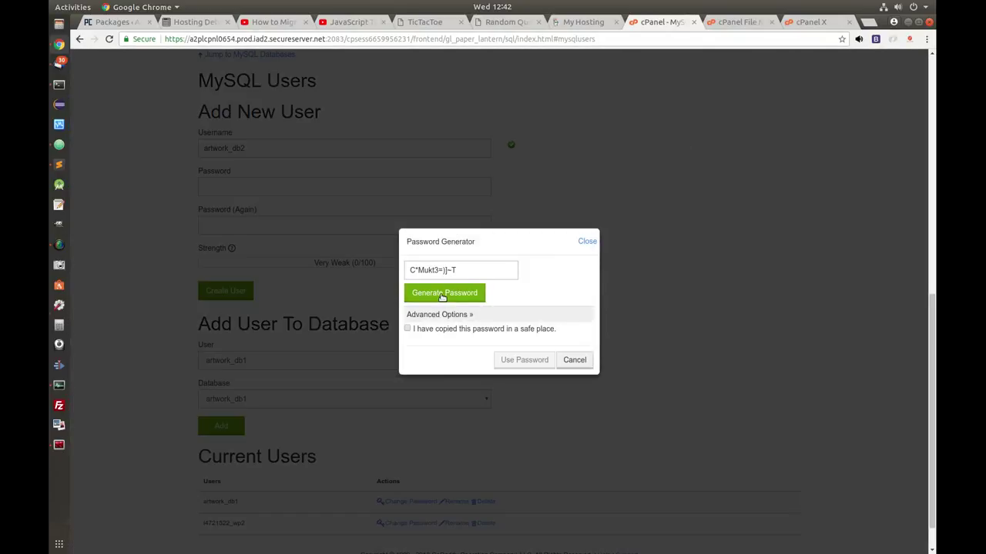
click(442, 298)
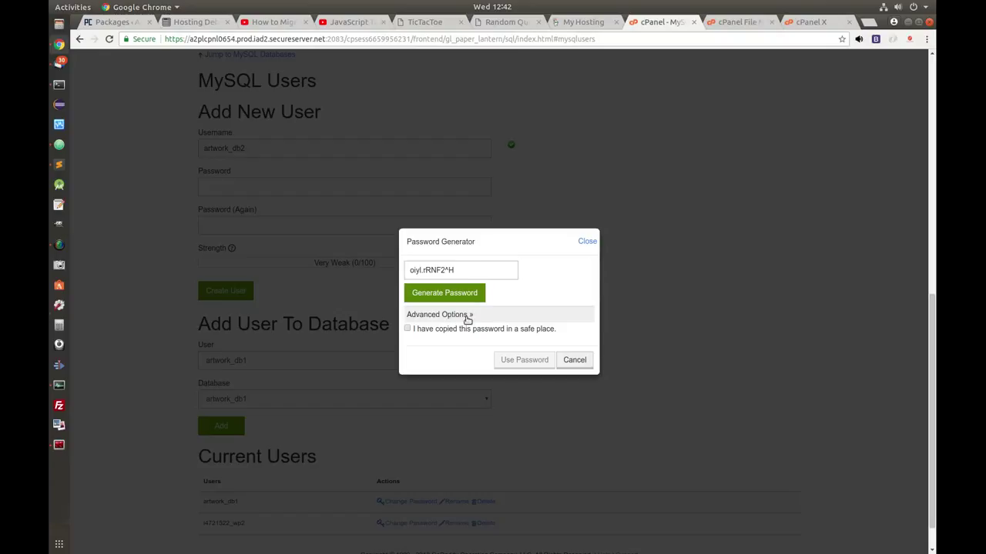
drag(460, 270, 387, 271)
right_click(467, 271)
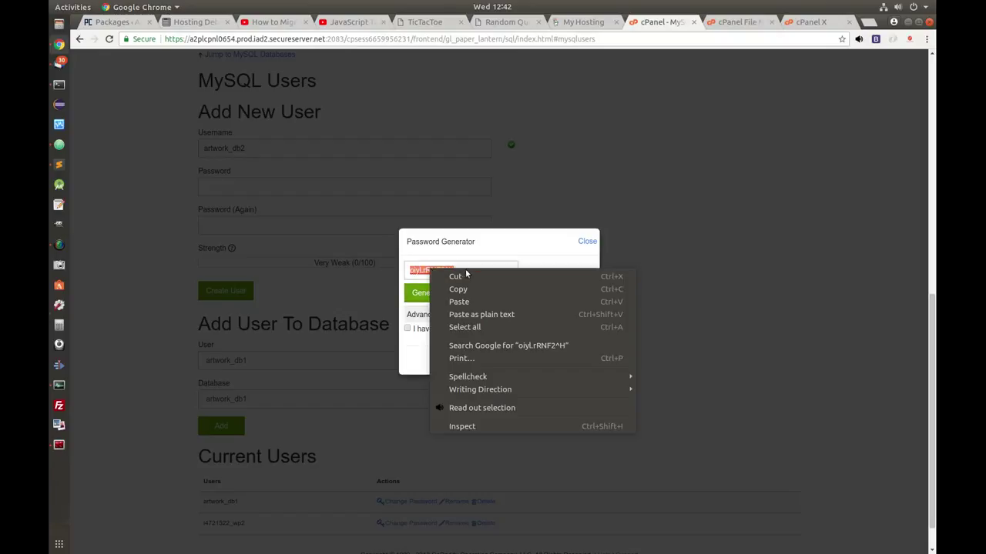
click(467, 286)
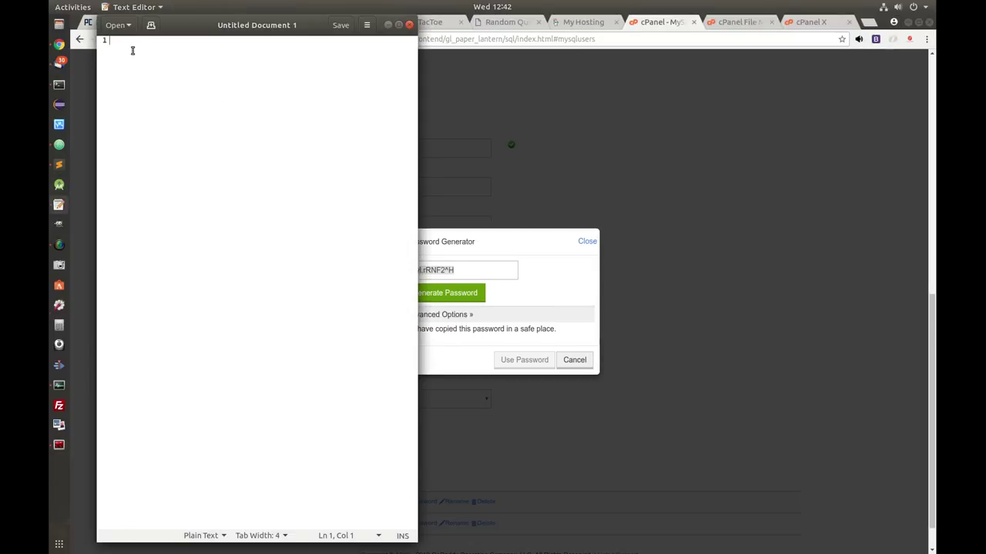
key(ctrl+v)
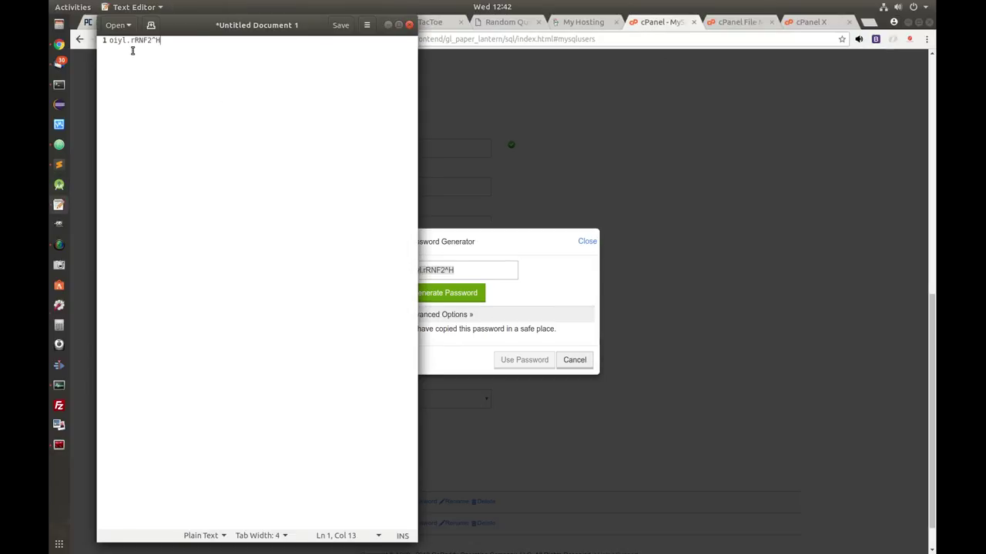
click(389, 27)
- Apply the generated password and create the artwork_db2 MySQL user
click(436, 331)
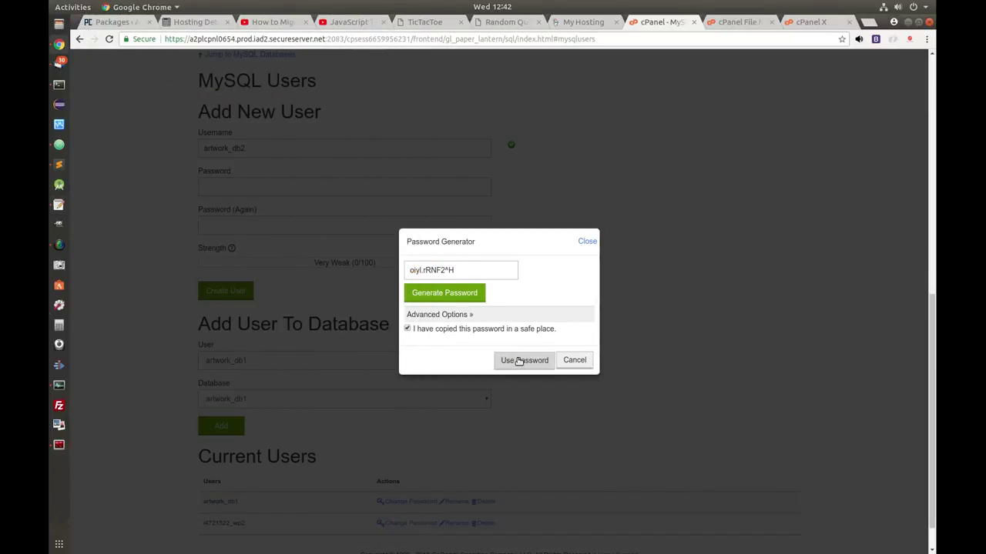
click(519, 361)
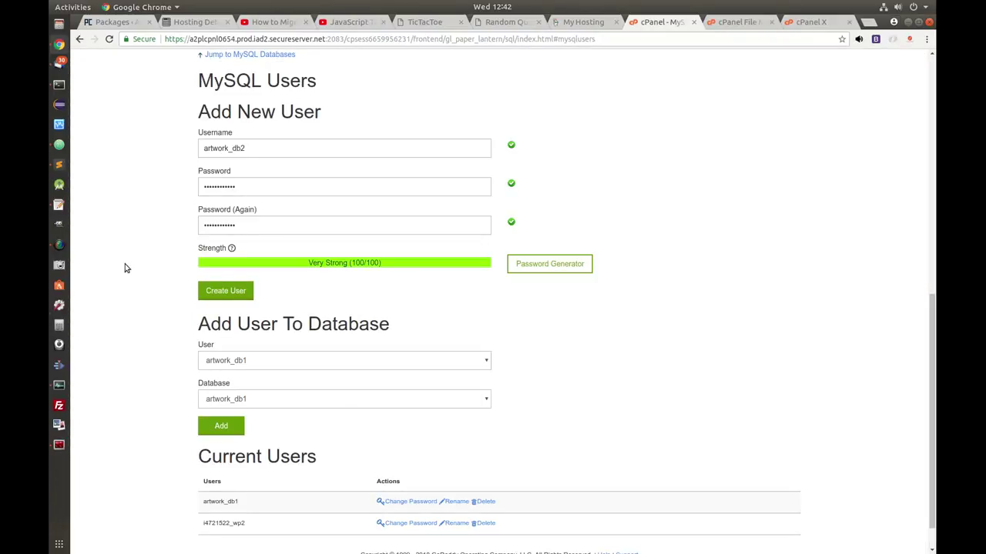
click(225, 292)
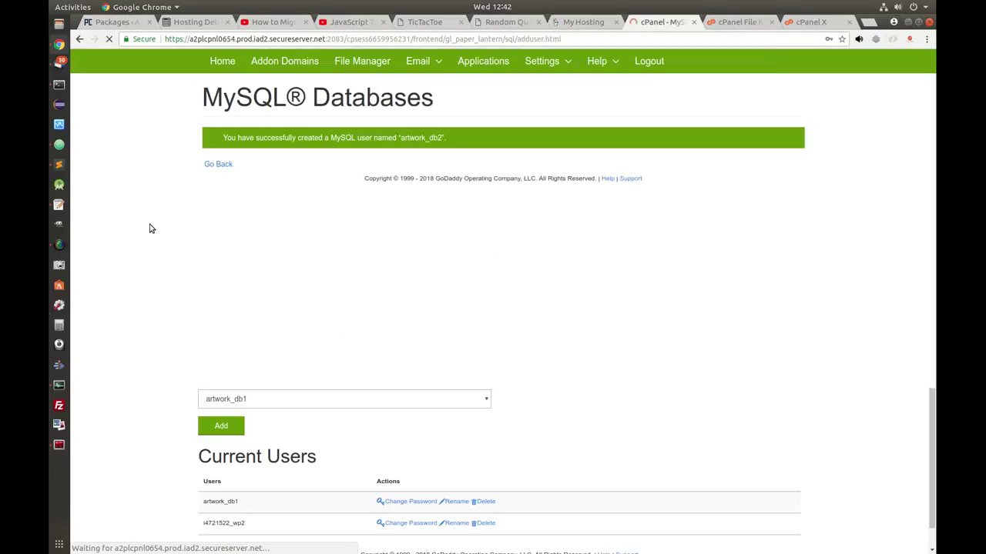
click(219, 165)
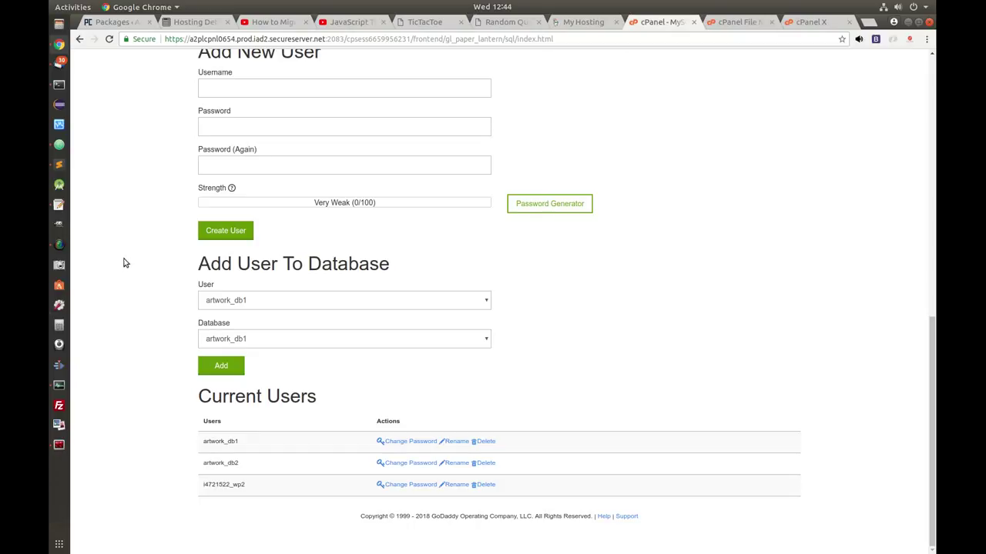
- Add user artwork_db2 to database artwork_db2 with ALL PRIVILEGES
click(477, 304)
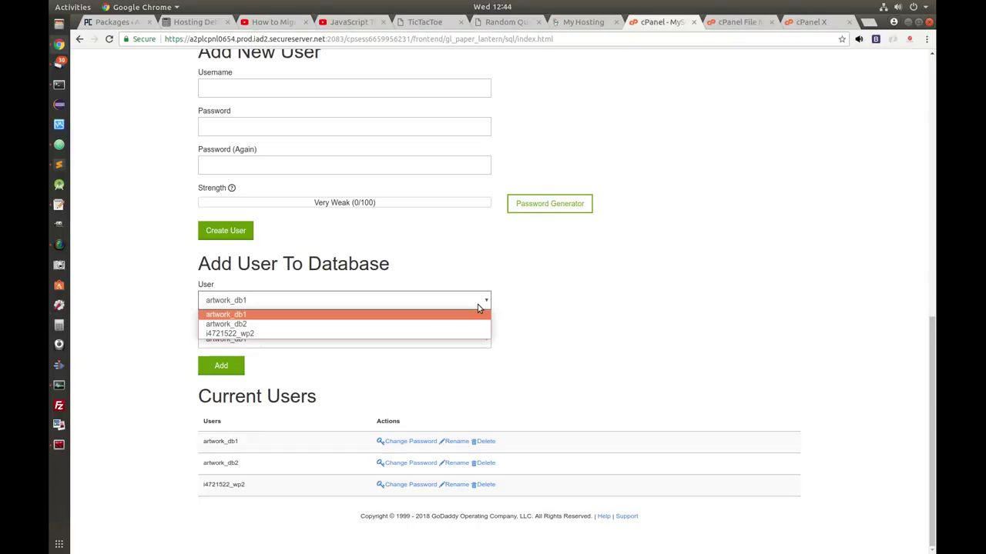
click(250, 324)
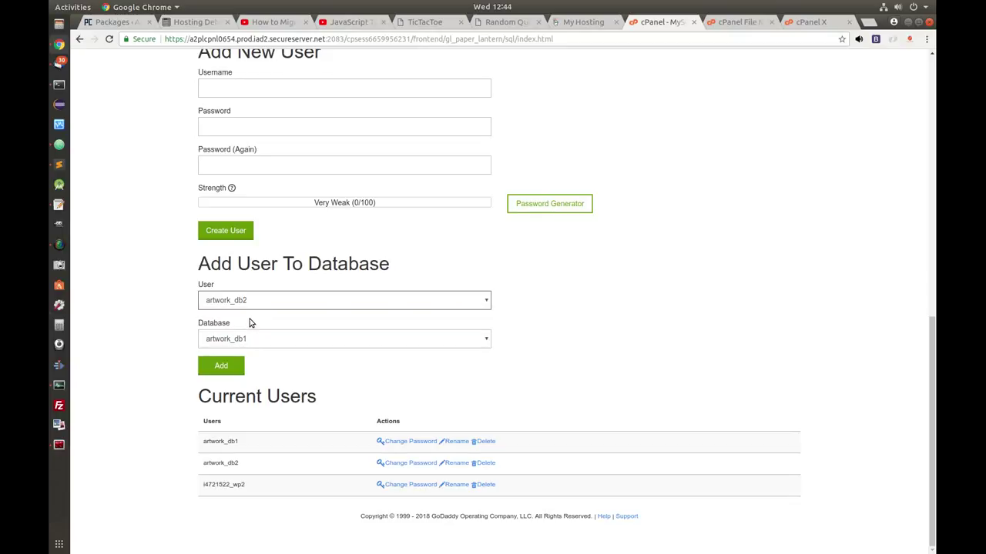
click(467, 340)
click(264, 362)
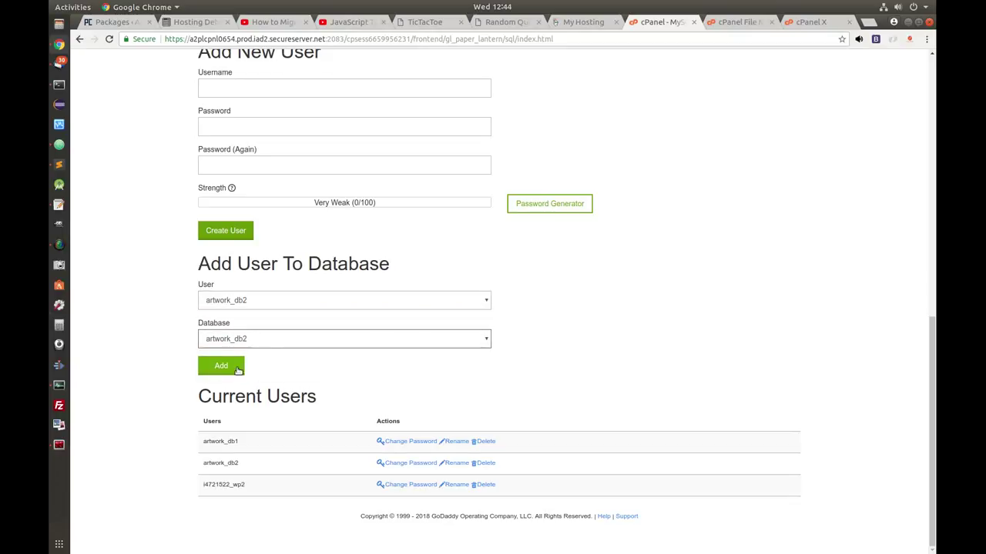
click(220, 368)
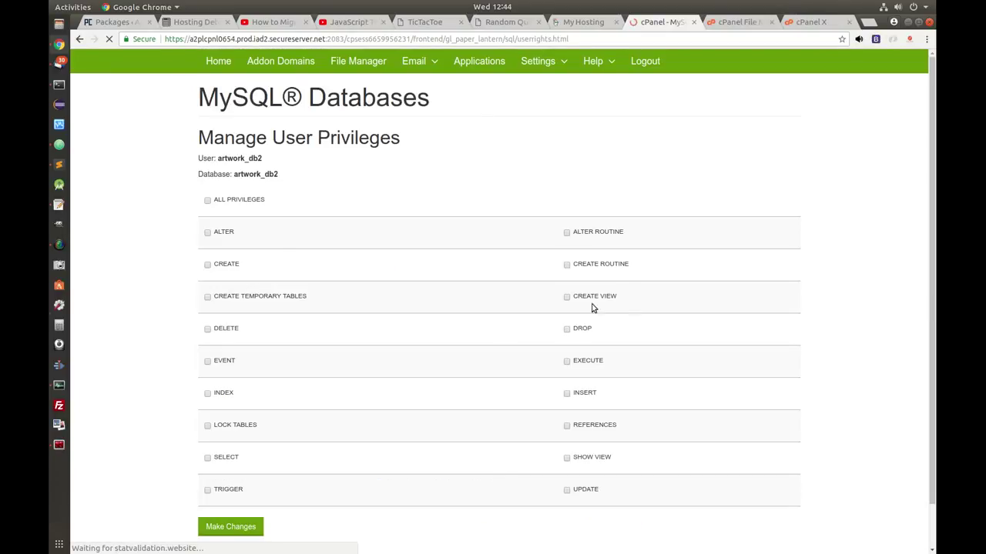
scroll(188, 178, down, 1)
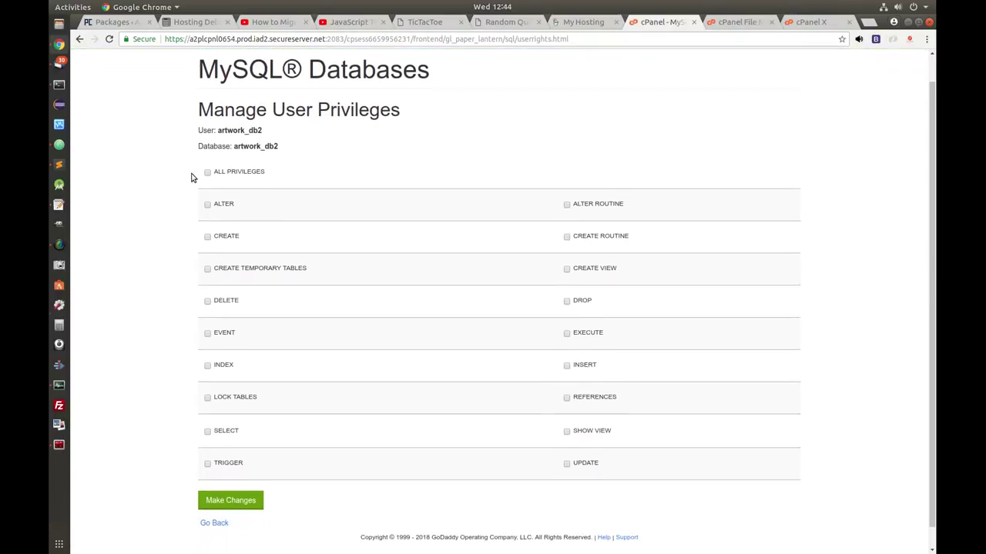
click(207, 172)
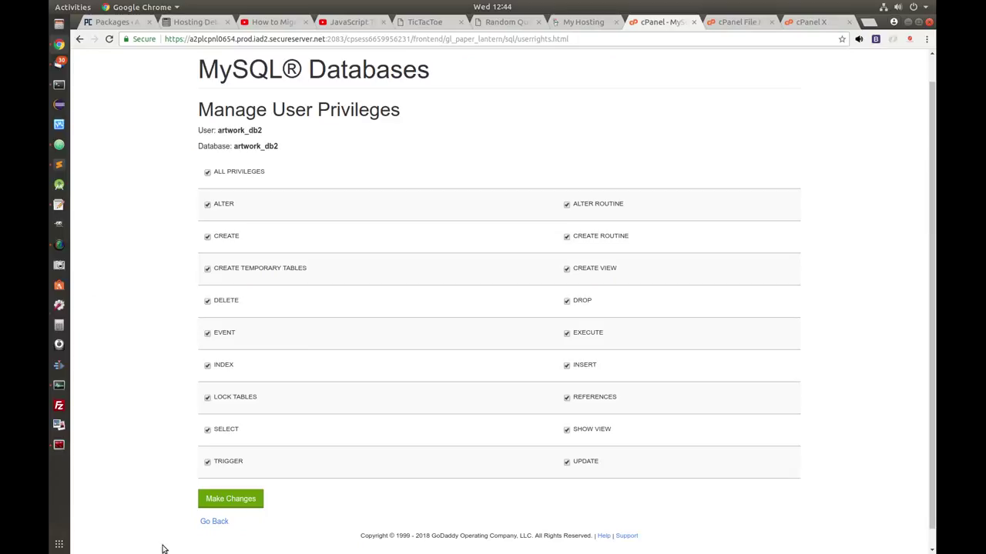
click(231, 500)
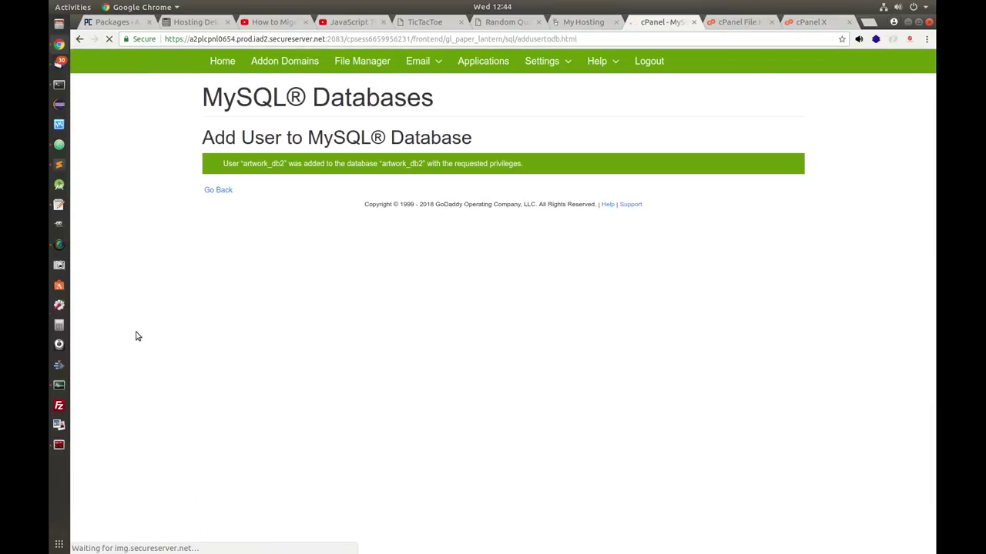
click(216, 190)
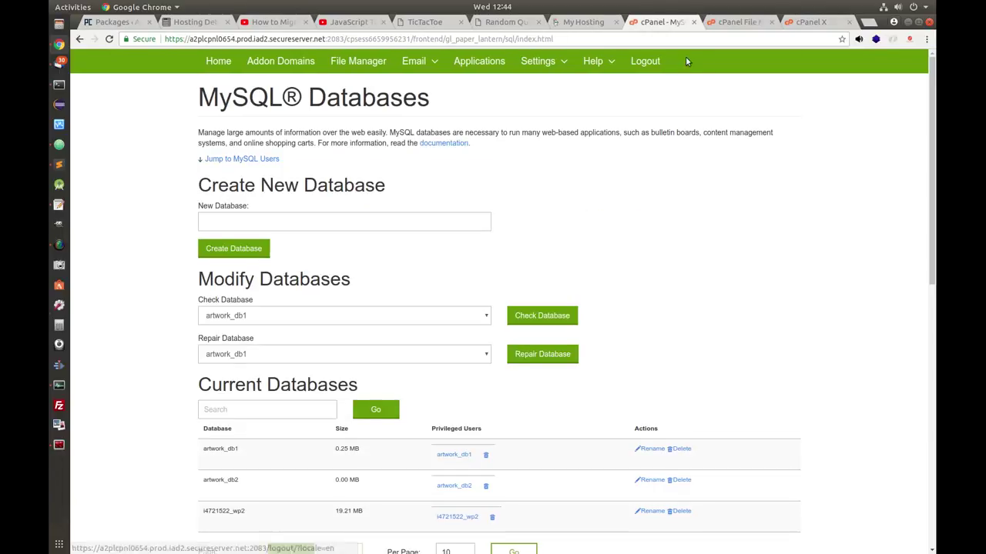
click(868, 22)
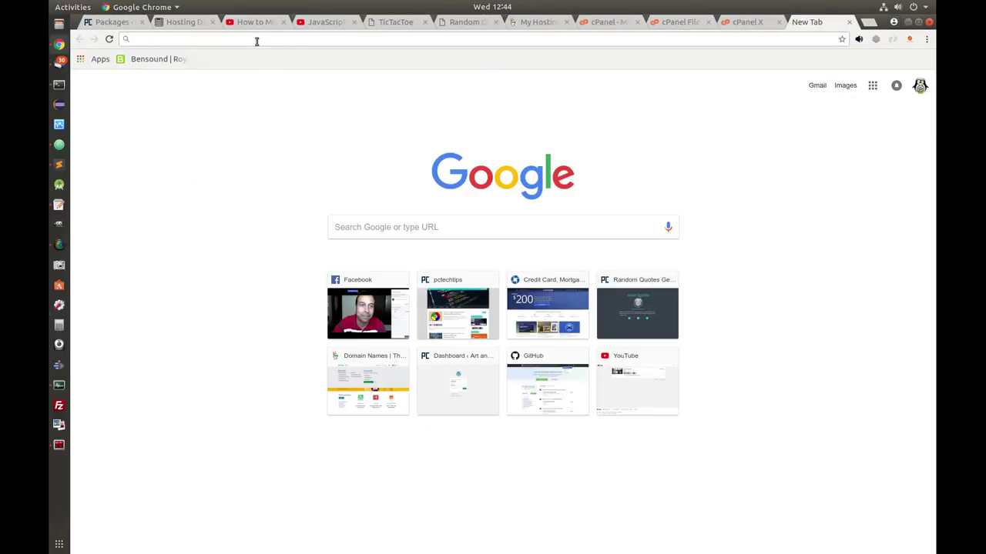
- Load the Duplicator installer at pctechtips.org/artwork2/installer.php in a new tab
text(pctechtips)
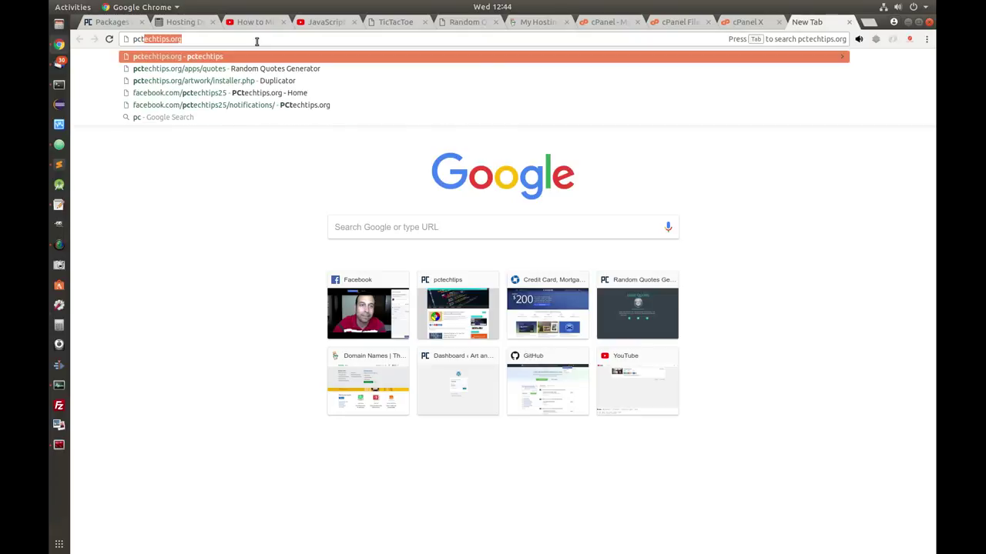
text(.org/)
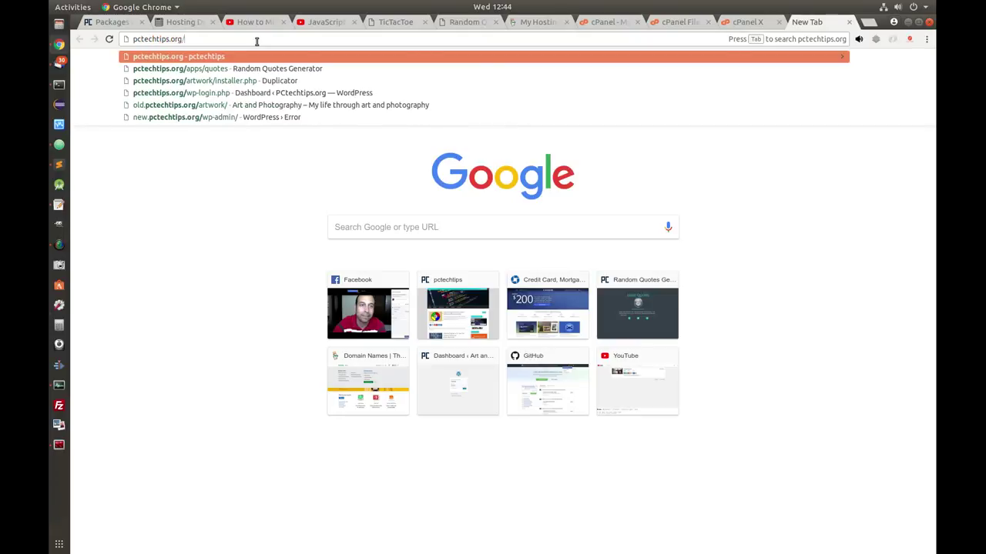
text(ar)
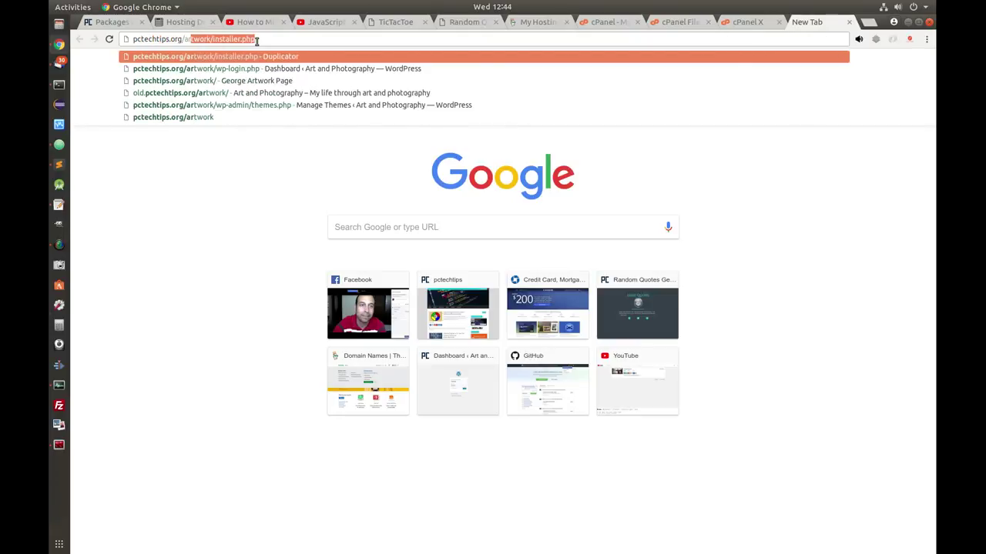
text(twork2/)
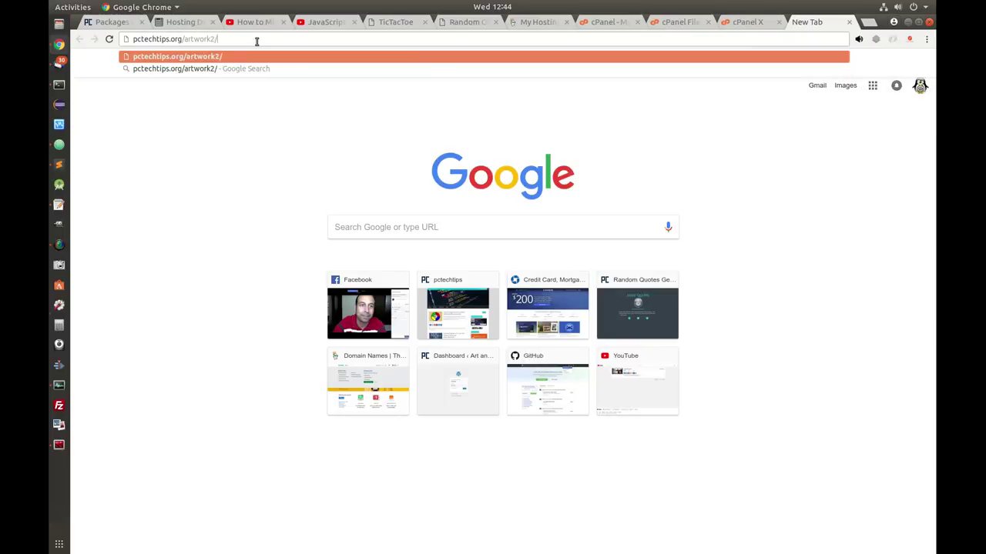
text(installer.php)
key(Return)
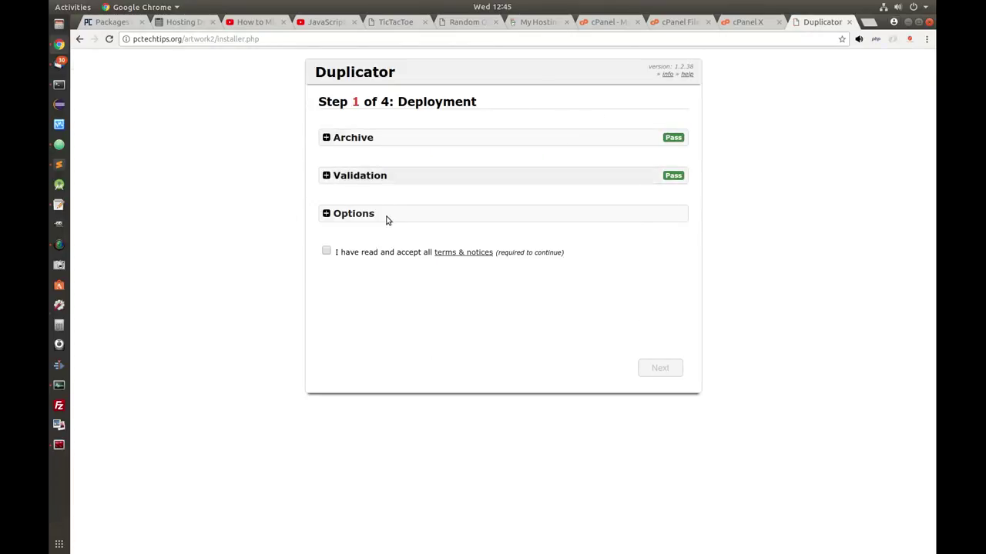
- Accept the installer terms and deploy the archive through to the Install Database step
click(326, 253)
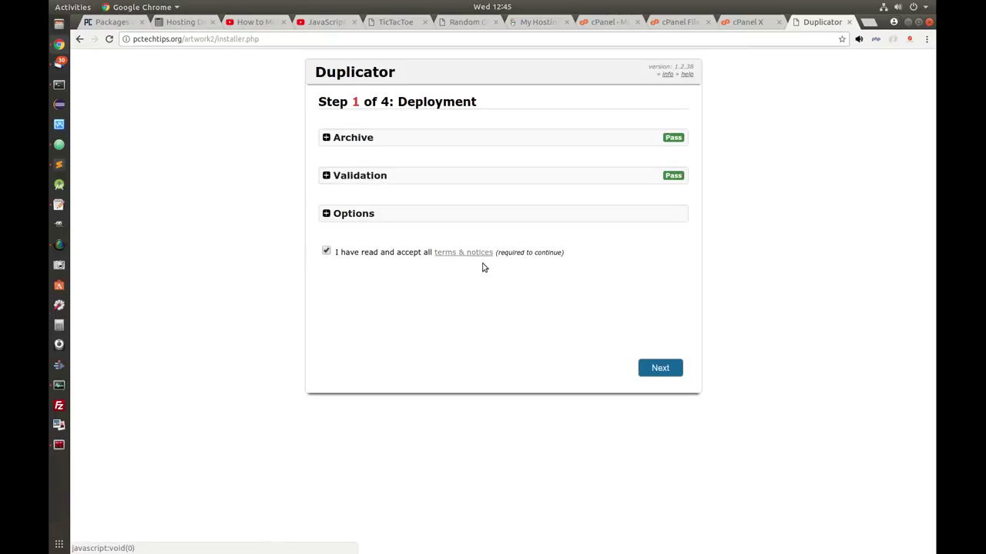
click(660, 369)
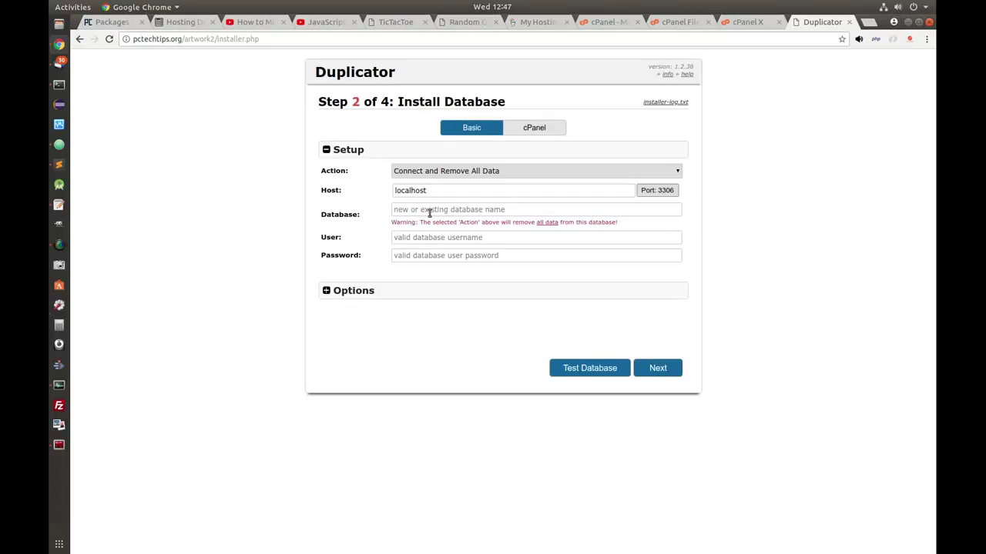
click(430, 213)
- Enter artwork_db2 as both the database name and the database user
text(a)
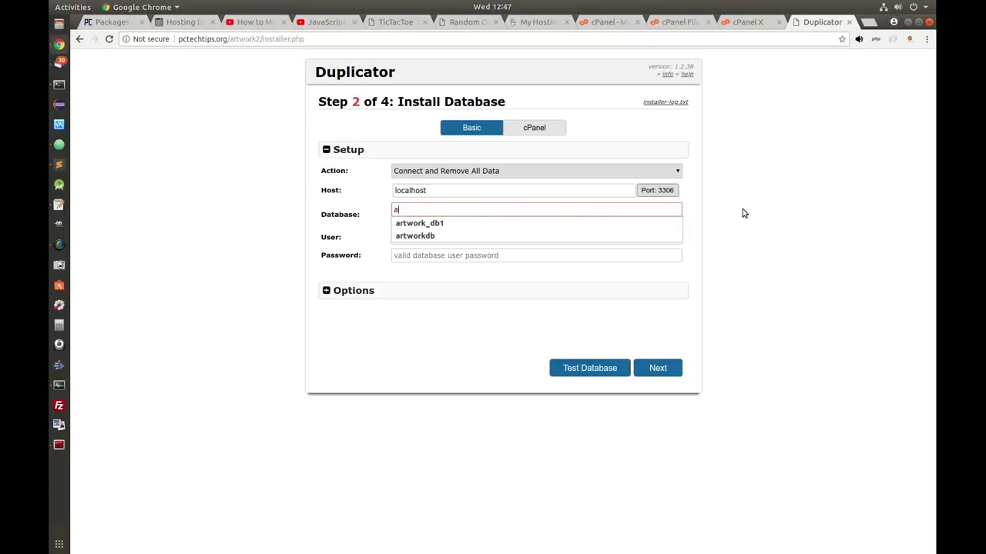
text(rtwork_db2)
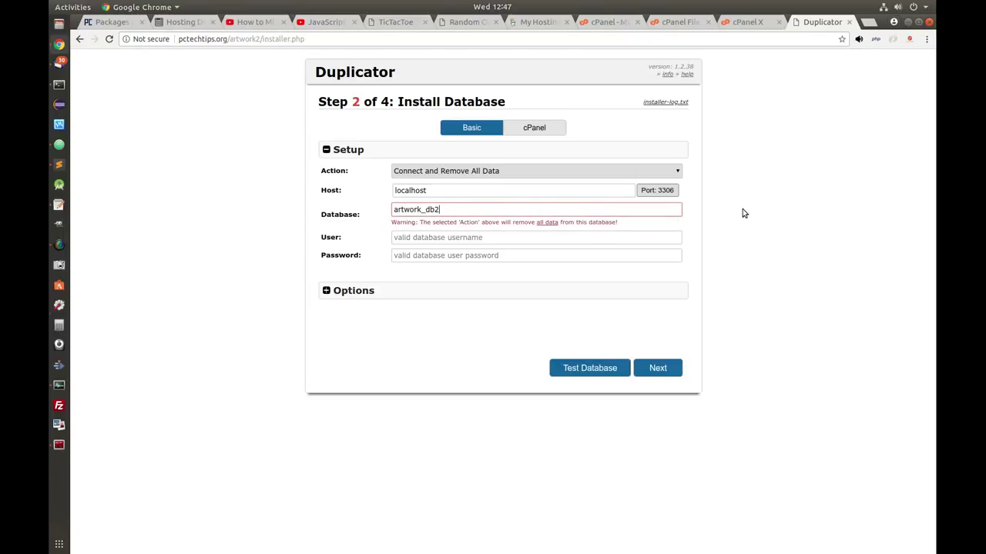
key(Tab)
text(artwork_db2)
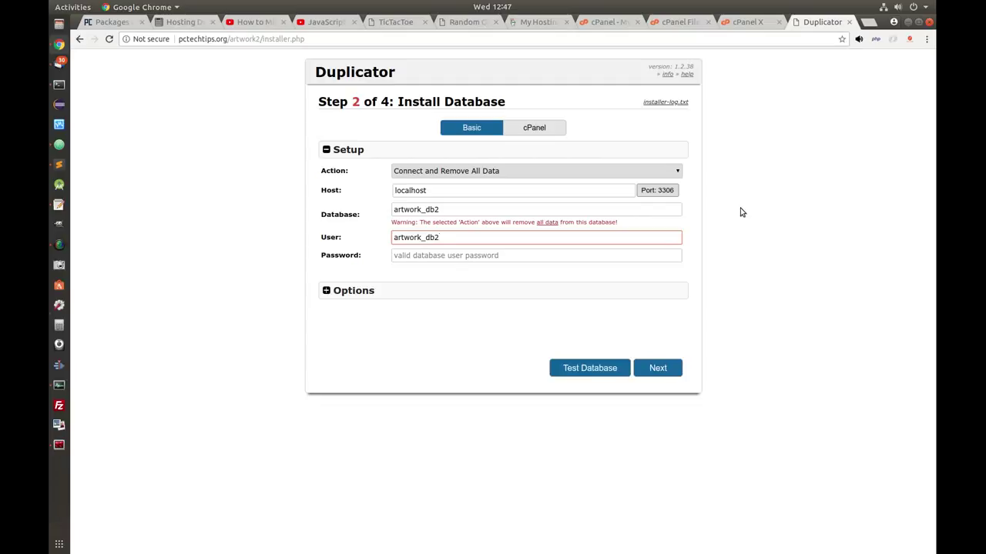
- Copy the saved database password from Text Editor into the installer's password field
click(58, 204)
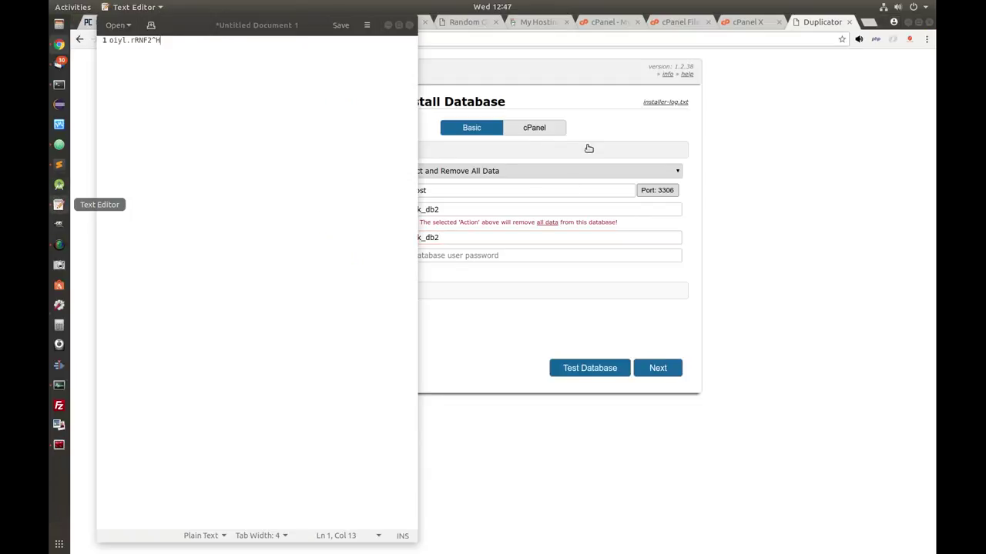
drag(163, 42, 105, 37)
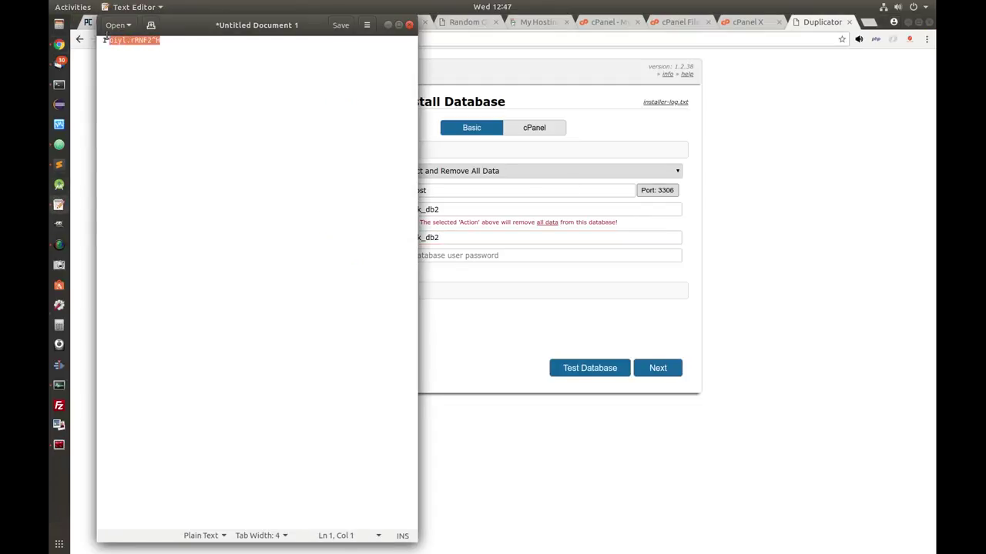
right_click(127, 42)
click(157, 91)
click(387, 26)
click(464, 255)
key(ctrl+v)
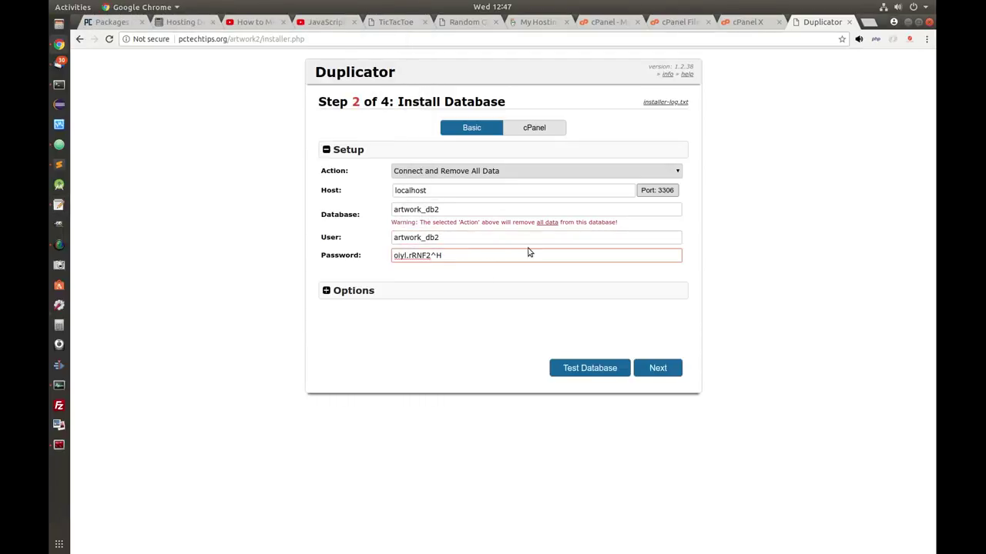
- Test the database connection, then proceed and confirm running the install
click(597, 369)
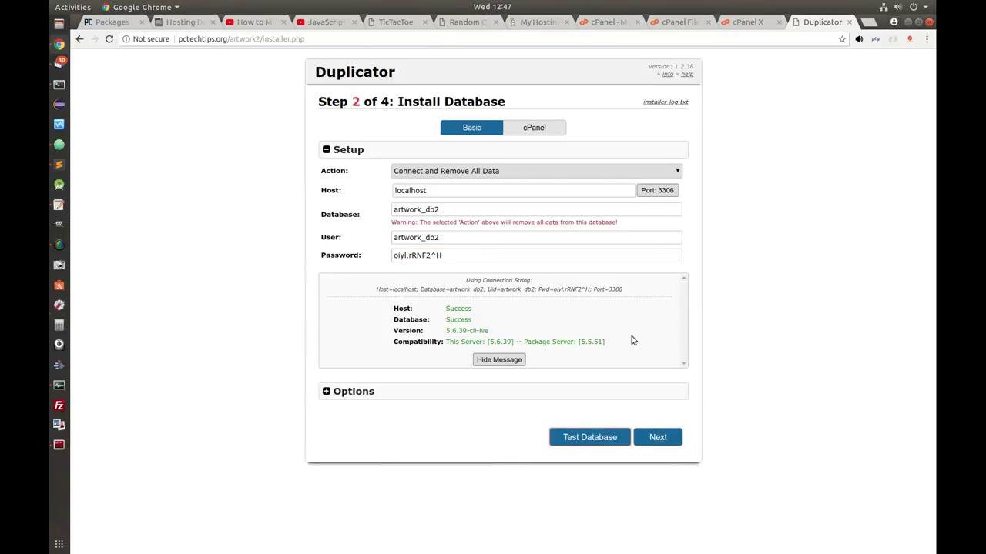
click(660, 437)
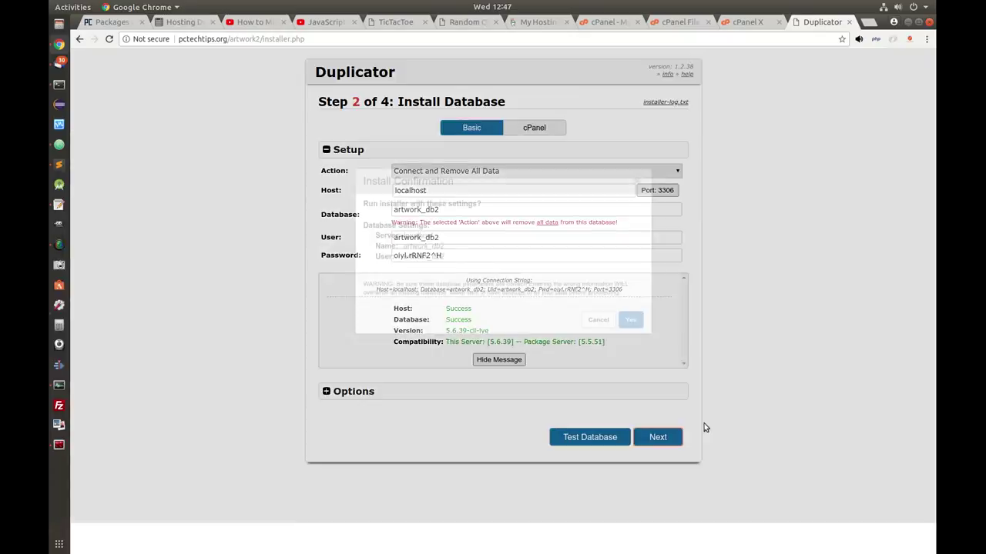
click(631, 320)
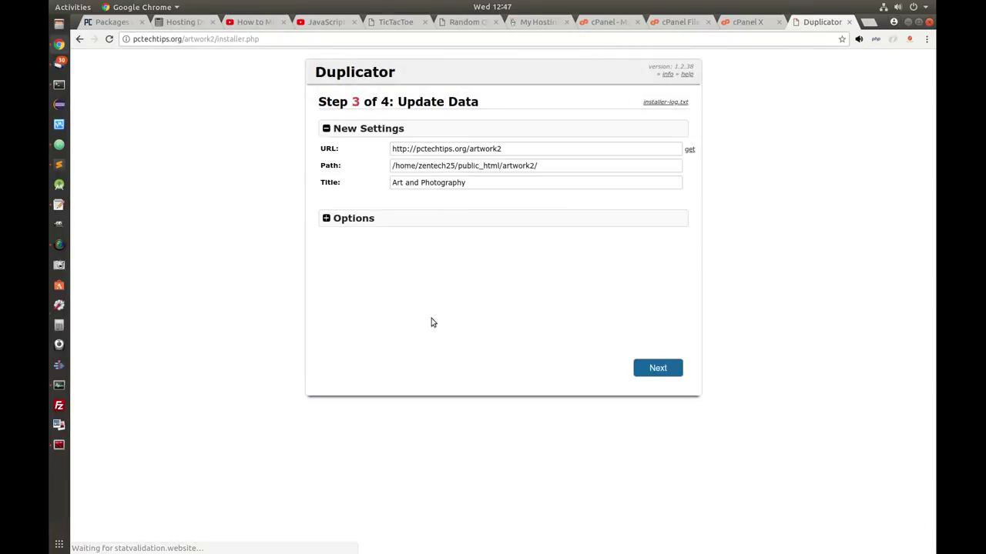
click(657, 369)
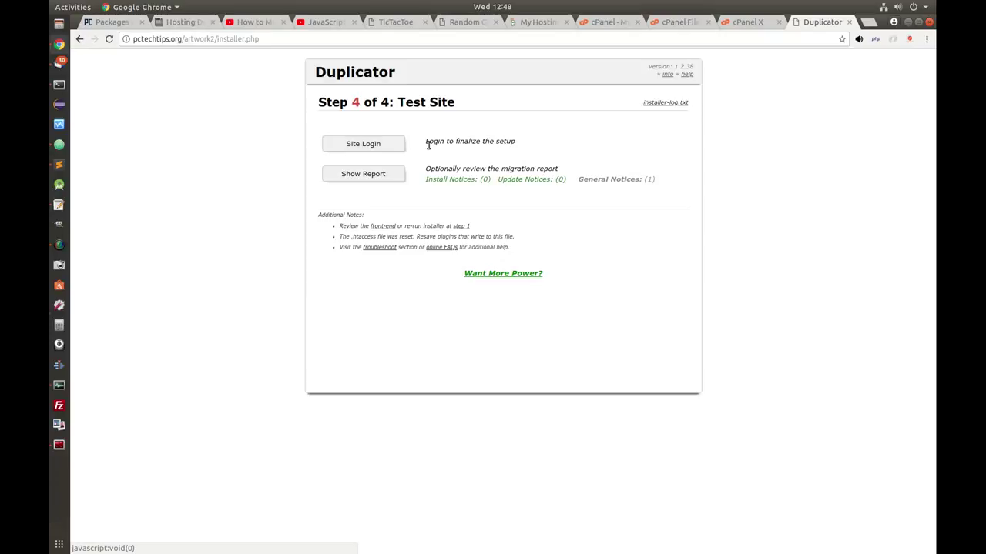
click(375, 147)
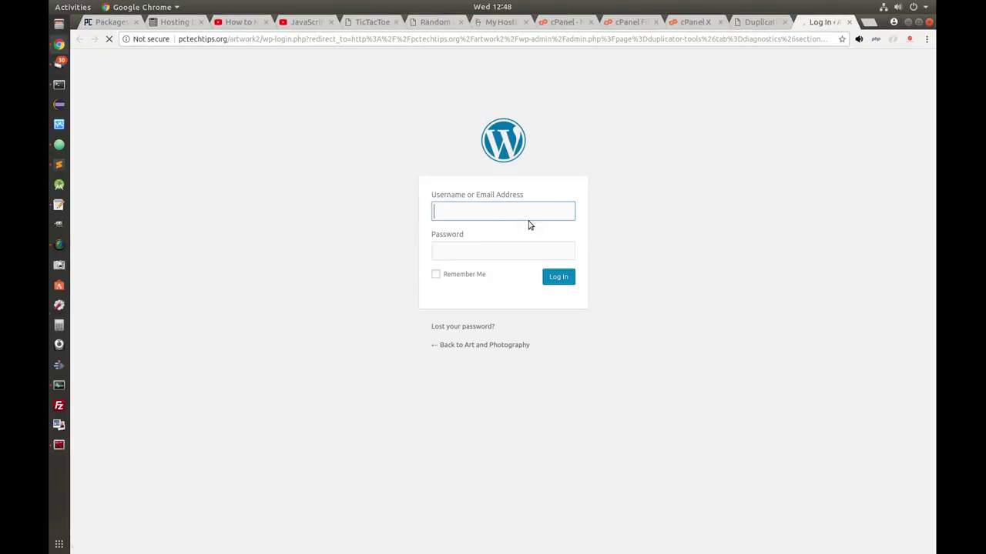
- Log in to the artwork2 site with the admin username and password
text(m)
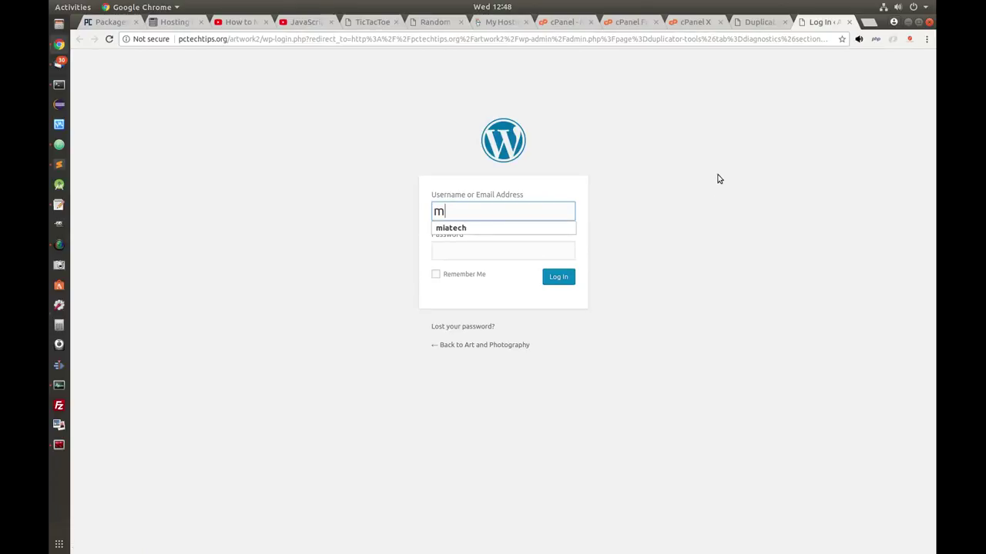
text(iatech)
key(Tab)
text(••••••••)
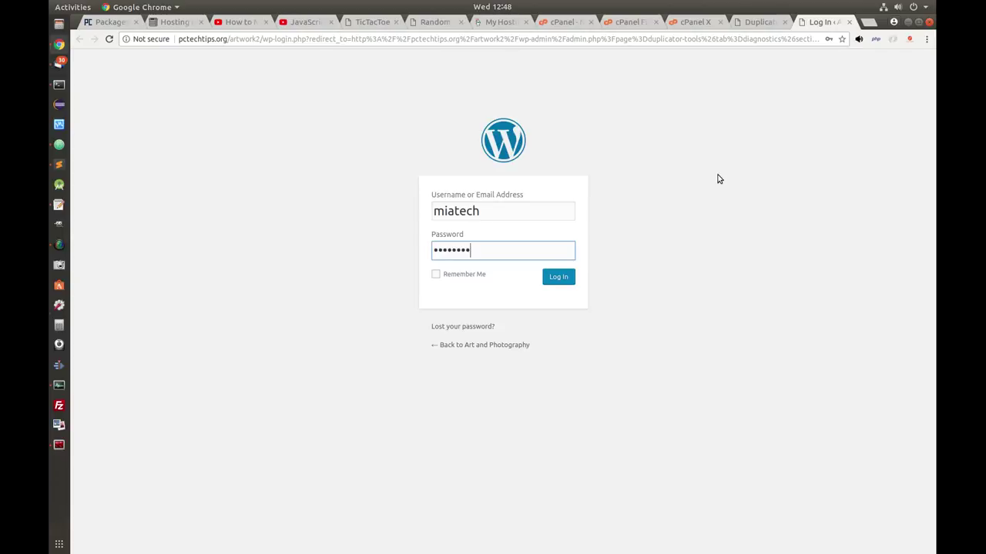
click(558, 277)
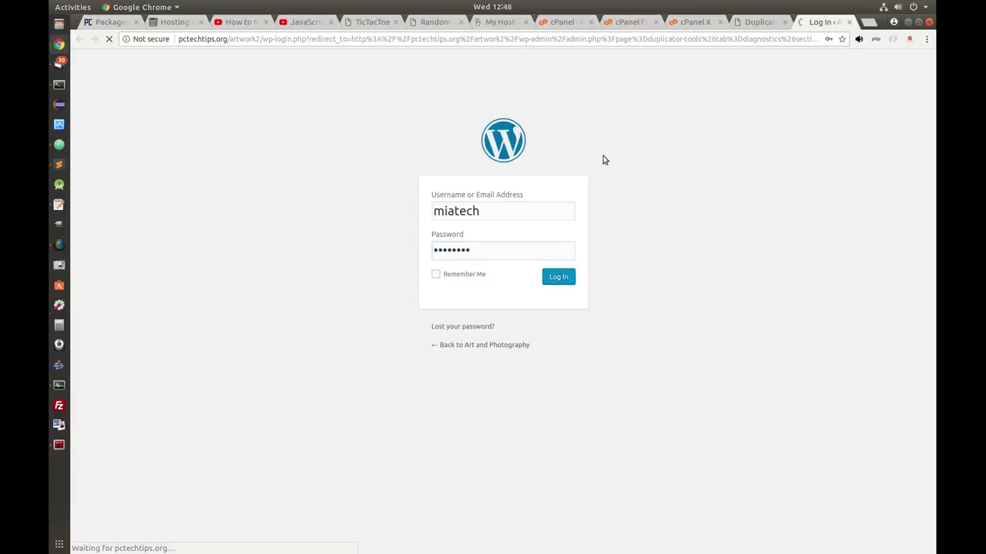